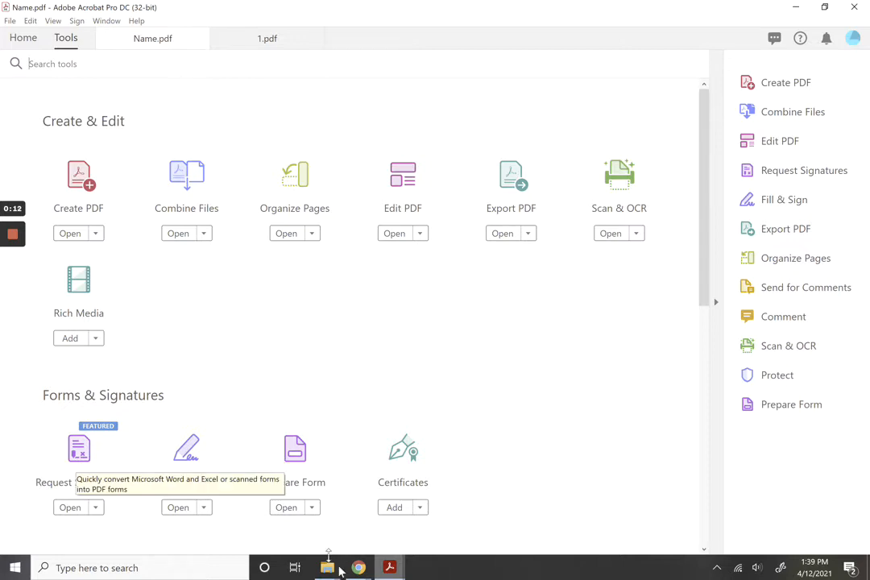
Check the Acrobat DC Pro plan in Chrome, then bring the Name.pdf form back in Acrobat.
mouse_move(359, 567)
click(393, 524)
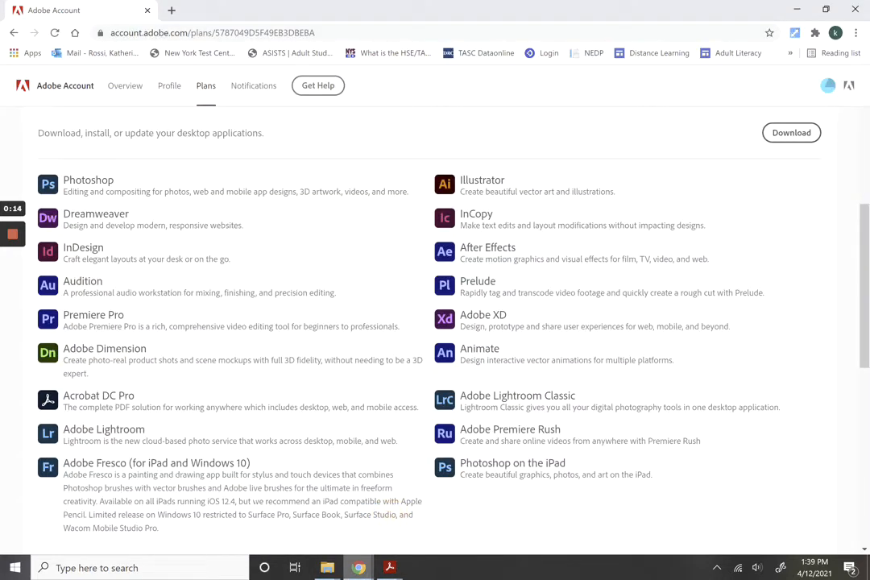
mouse_move(64, 407)
mouse_down()
mouse_move(113, 407)
mouse_move(71, 404)
mouse_move(113, 393)
mouse_move(75, 392)
mouse_up()
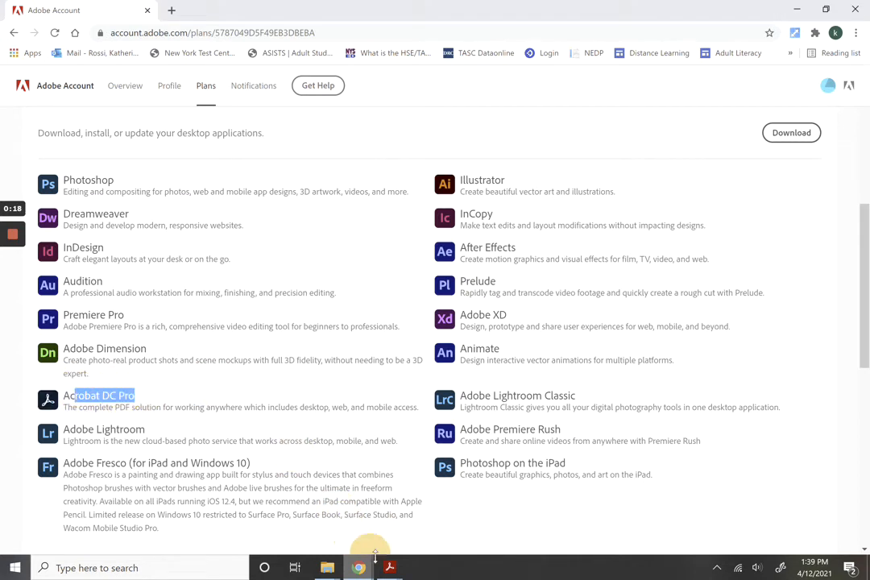
mouse_move(389, 567)
click(299, 455)
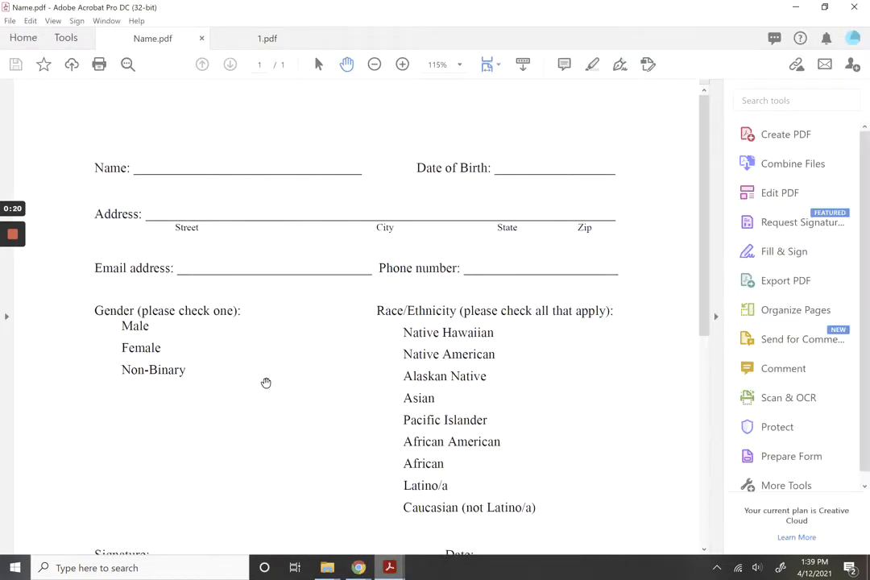
From the Tools overview, launch Prepare Form for Name.pdf after glancing at the 1.pdf tab.
click(67, 41)
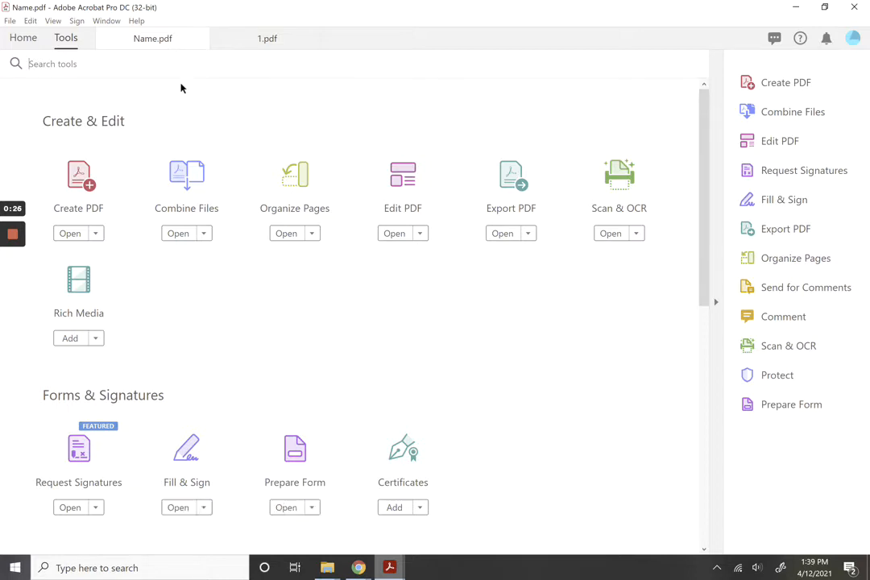
click(231, 40)
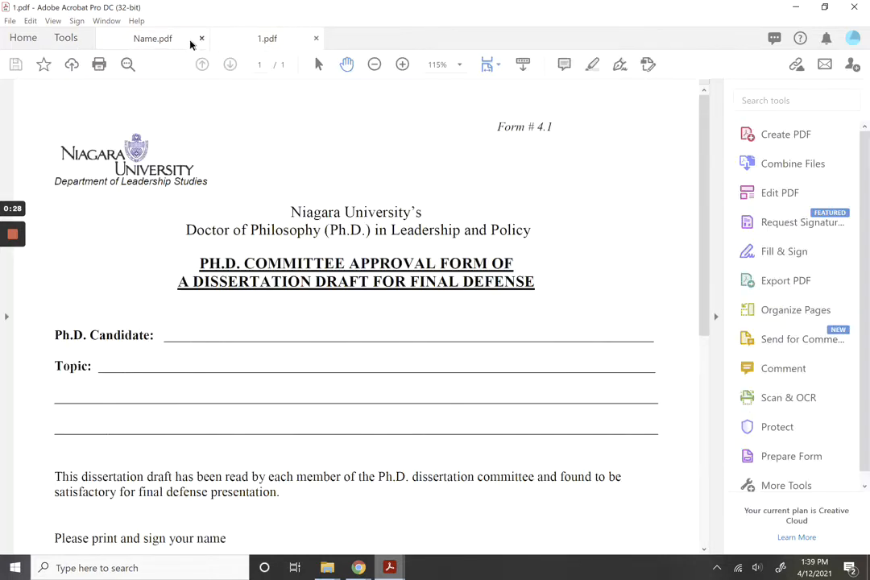
click(161, 41)
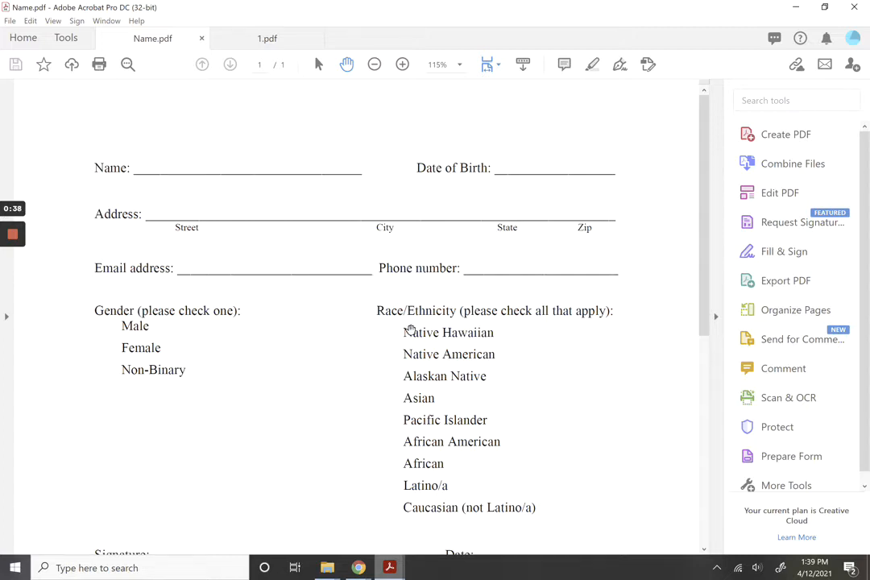
click(771, 457)
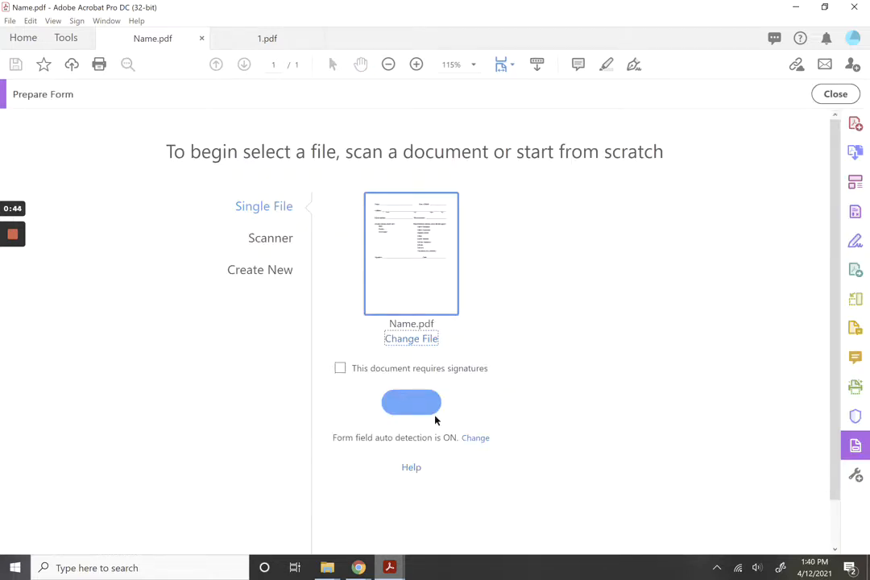
Start auto-detecting form fields on Name.pdf.
click(414, 409)
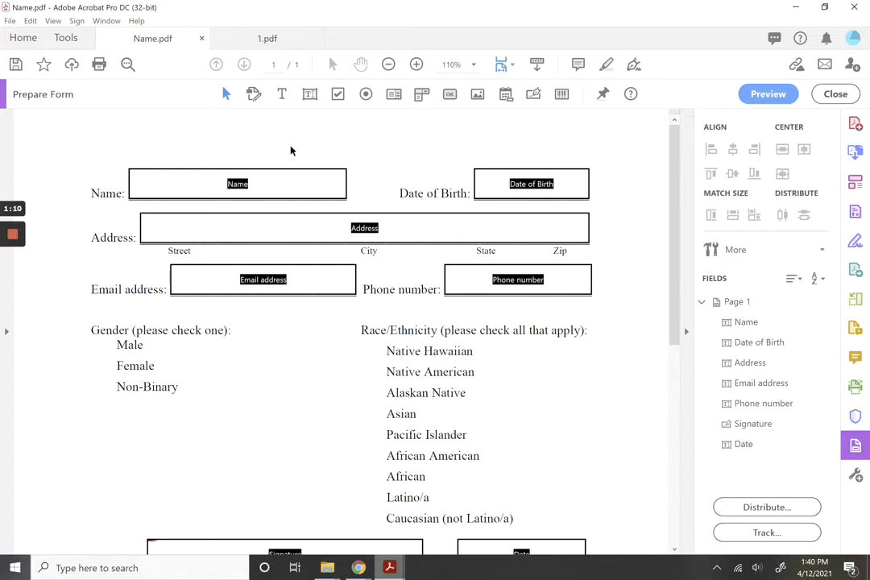
Select the Name field, then try editing the Name: label and undo the stray characters.
click(226, 95)
click(242, 187)
click(337, 175)
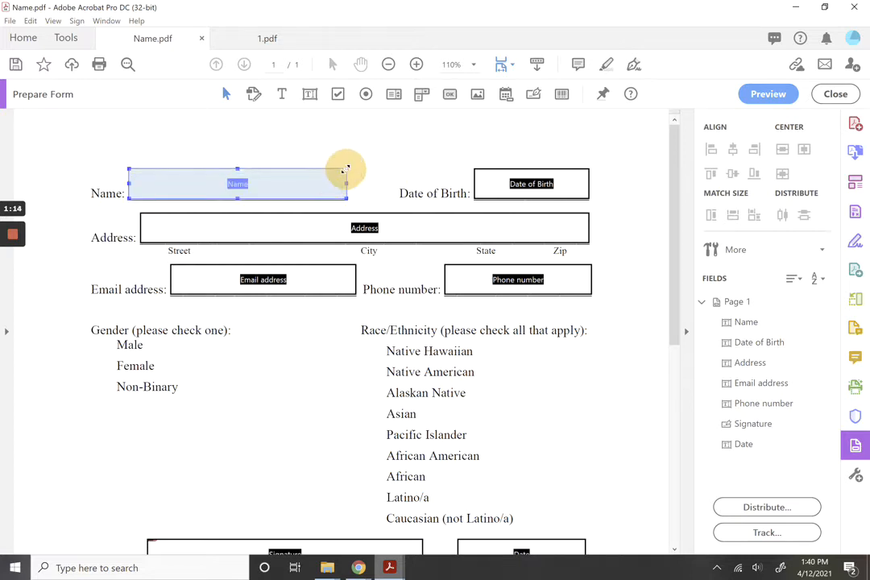
click(272, 182)
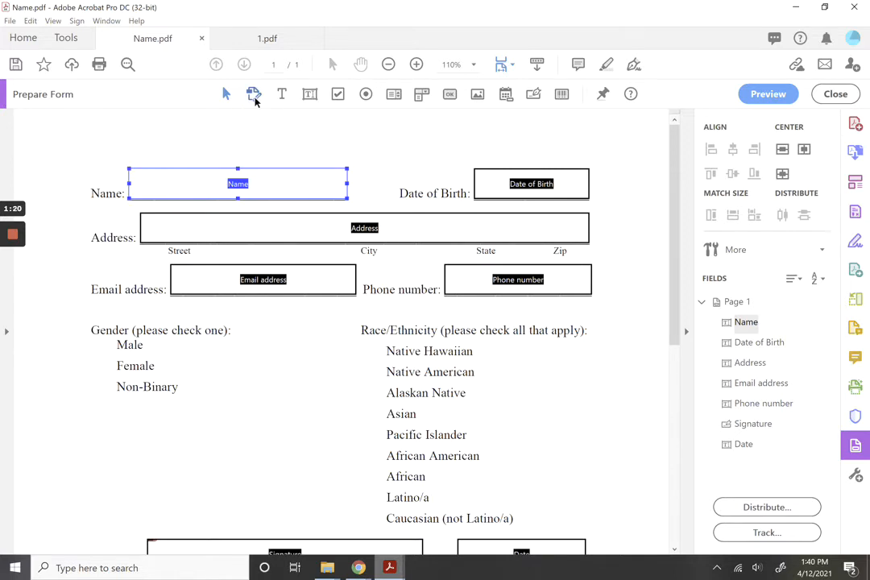
click(255, 97)
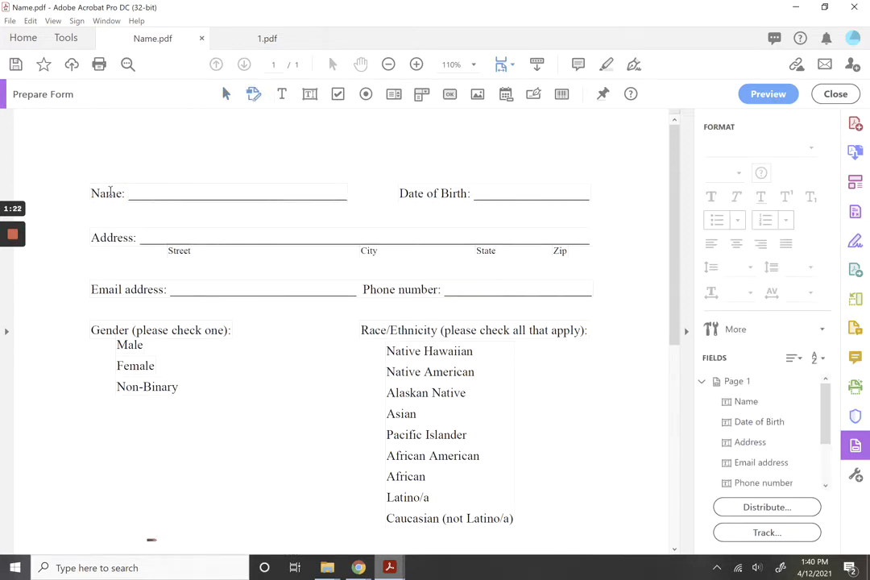
click(114, 196)
text(SDsvSD)
key(ctrl+z)
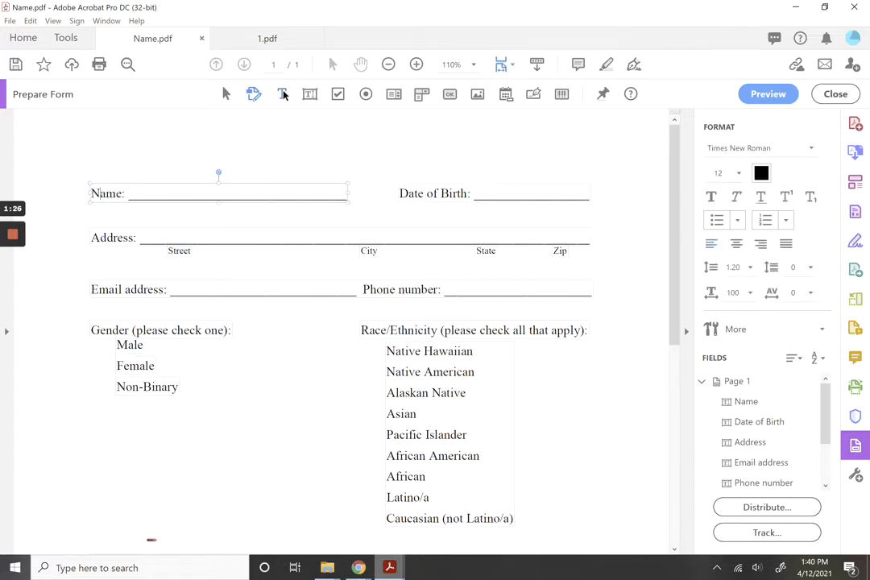
Add the text 'Please complete all sections.' above the Name line.
click(283, 94)
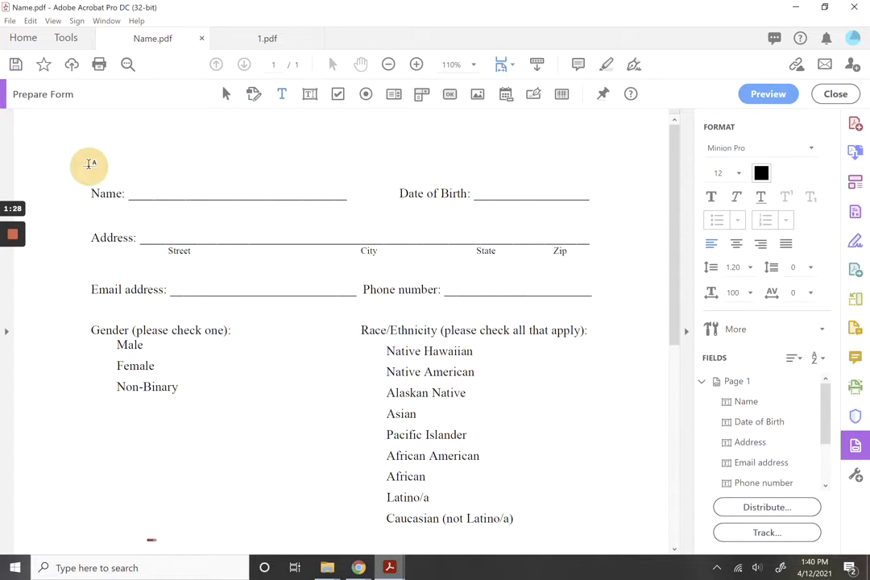
click(91, 162)
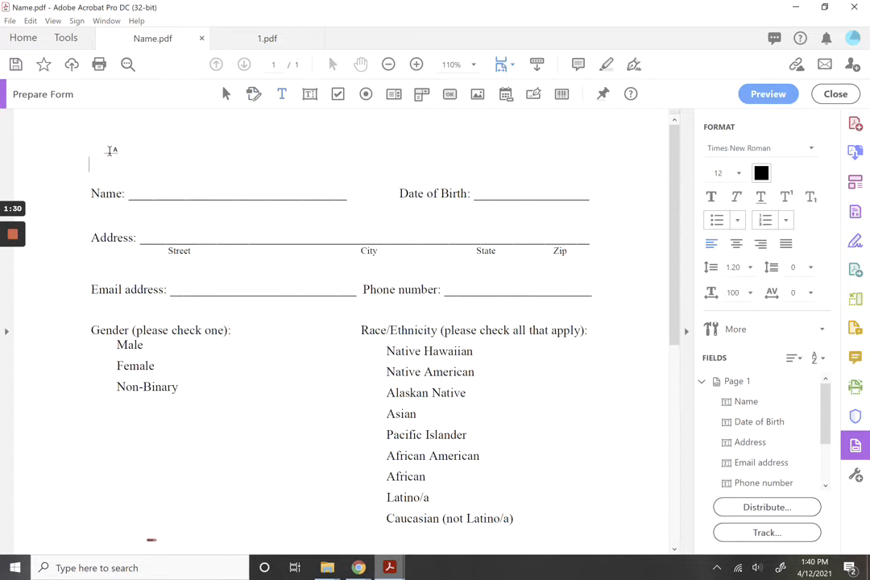
text(Please complete all )
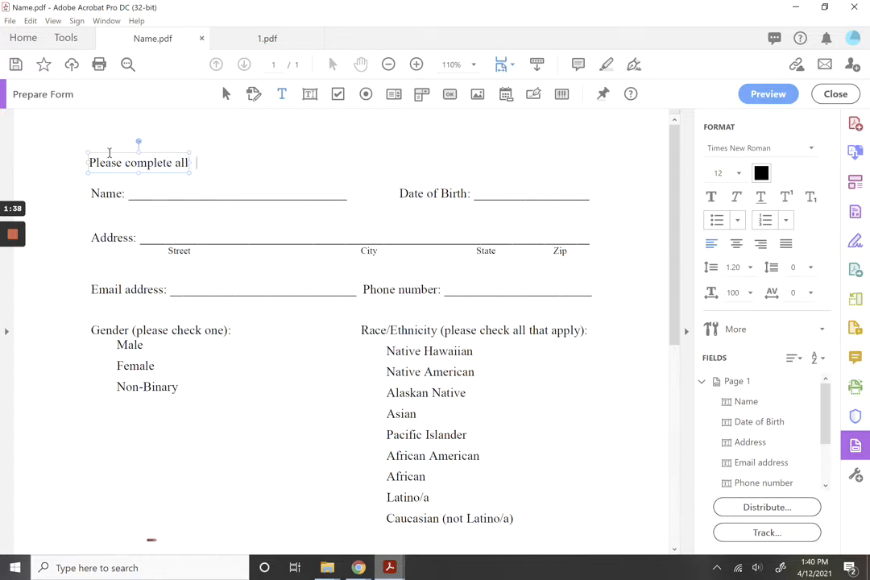
text(sections.)
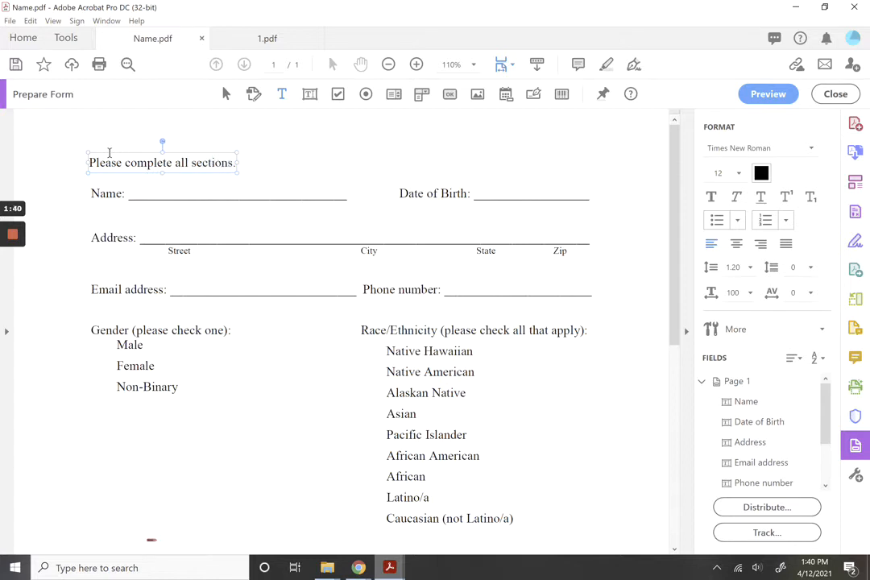
click(150, 137)
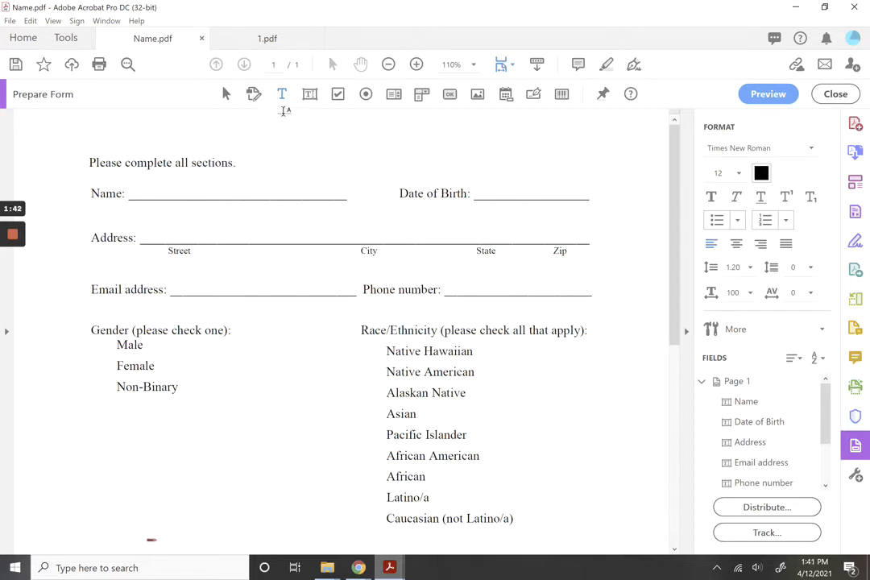
Place a new text field below the Gender options and name it 'Name'.
click(308, 95)
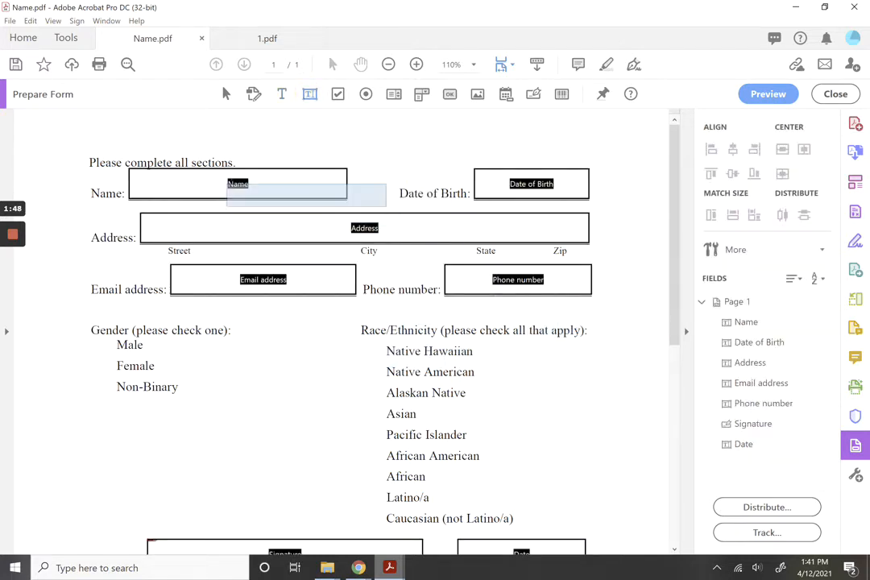
click(202, 435)
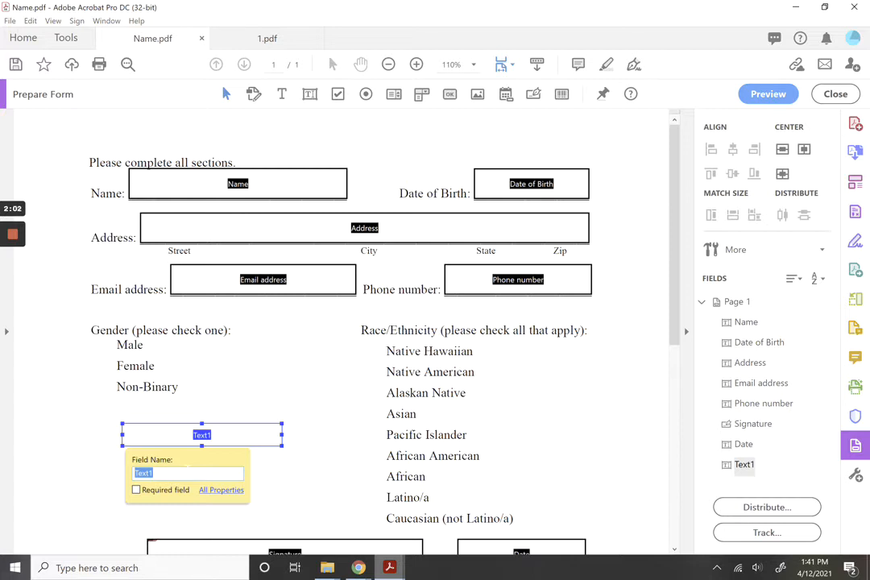
text(Name)
click(101, 473)
click(274, 195)
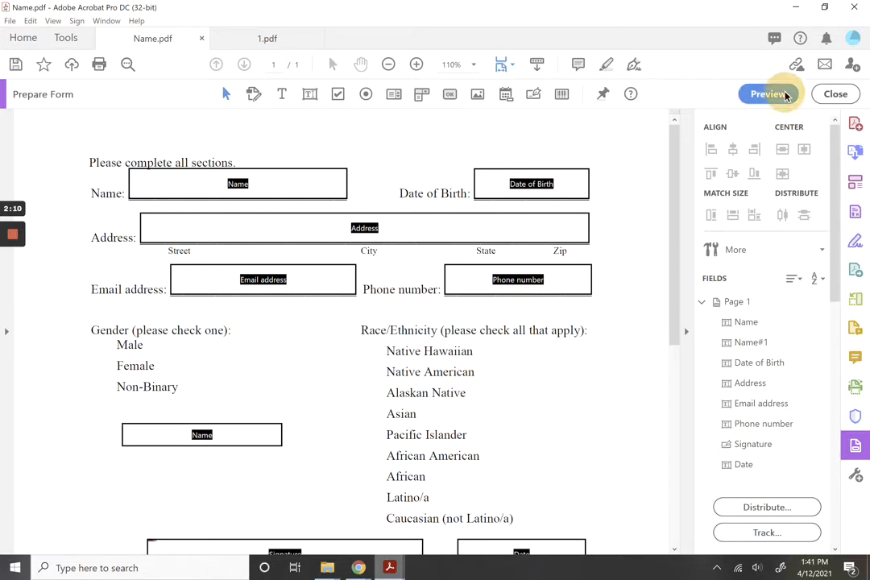
Preview the form as a person filling it in.
click(769, 94)
click(270, 202)
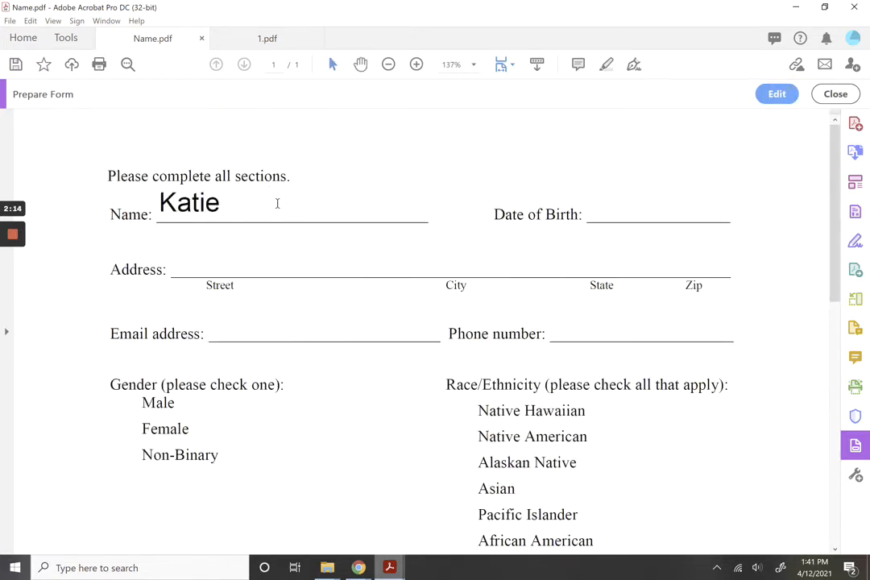
key(Tab)
drag(202, 513, 154, 513)
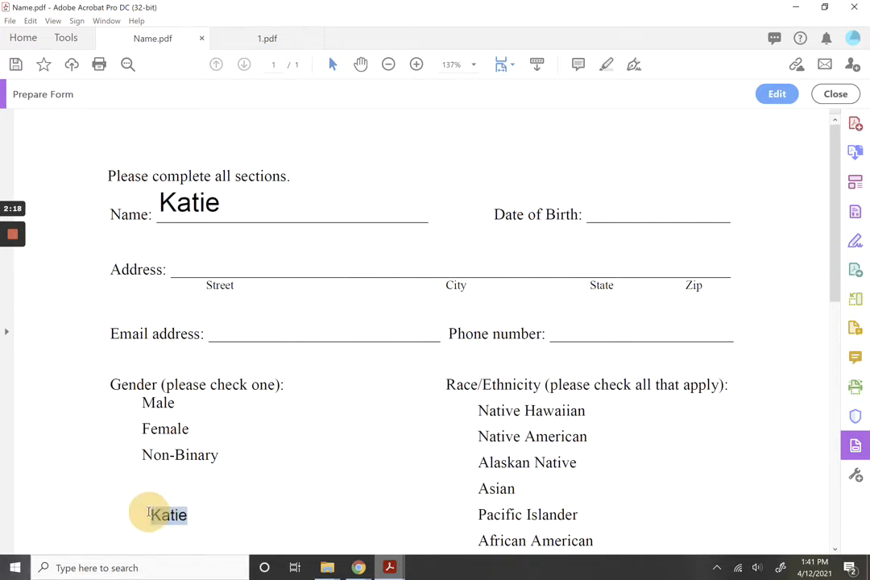
click(233, 201)
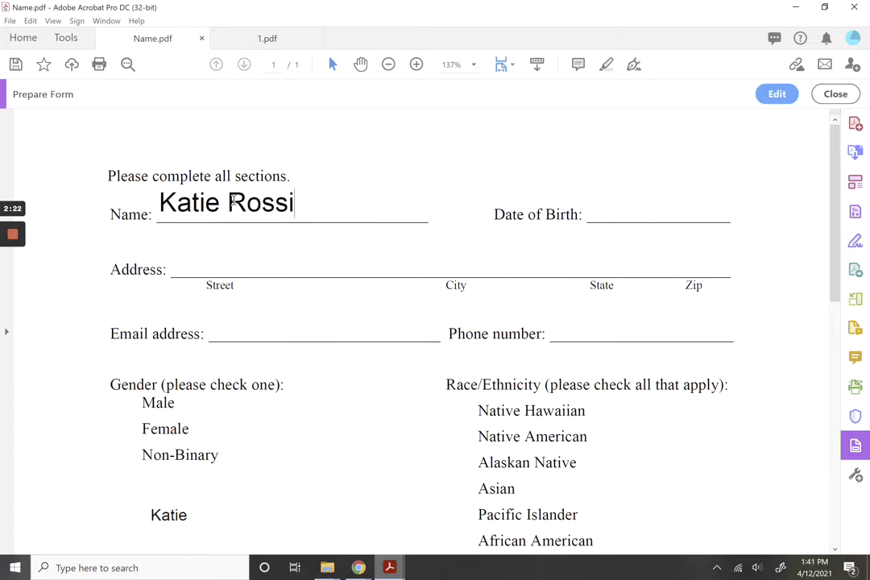
key(Tab)
drag(250, 512, 137, 514)
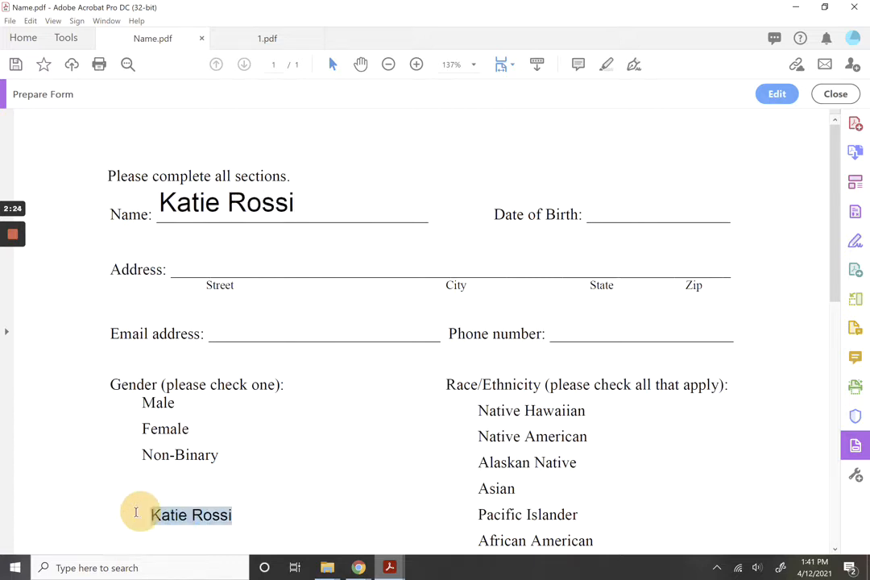
key(BackSpace)
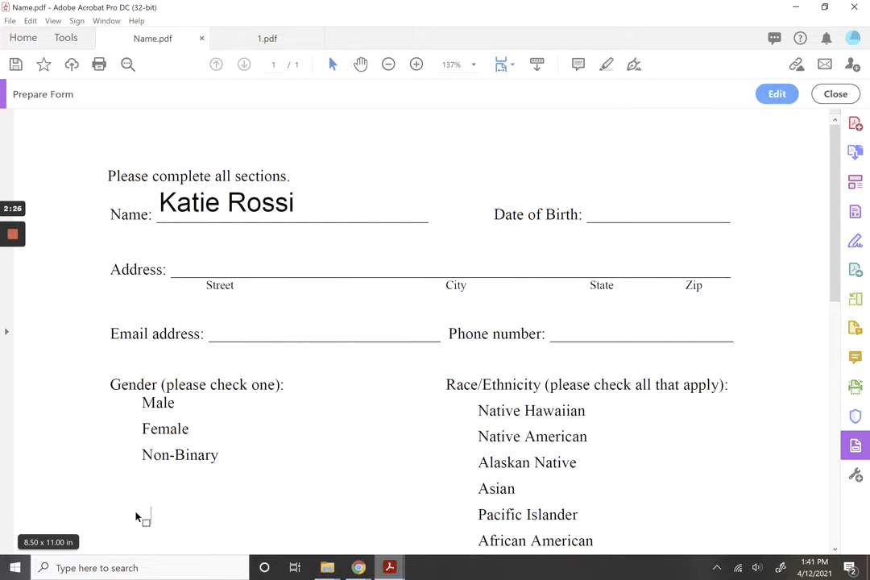
click(206, 423)
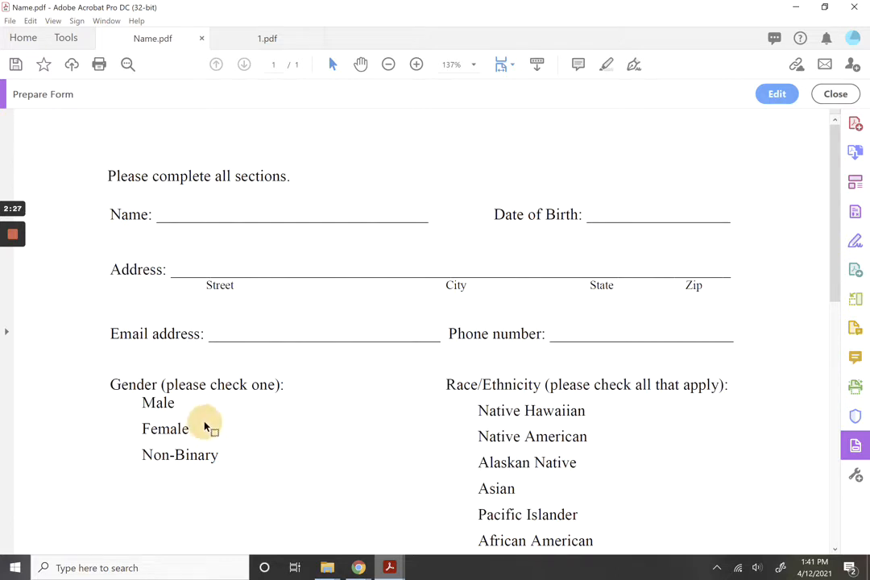
click(792, 93)
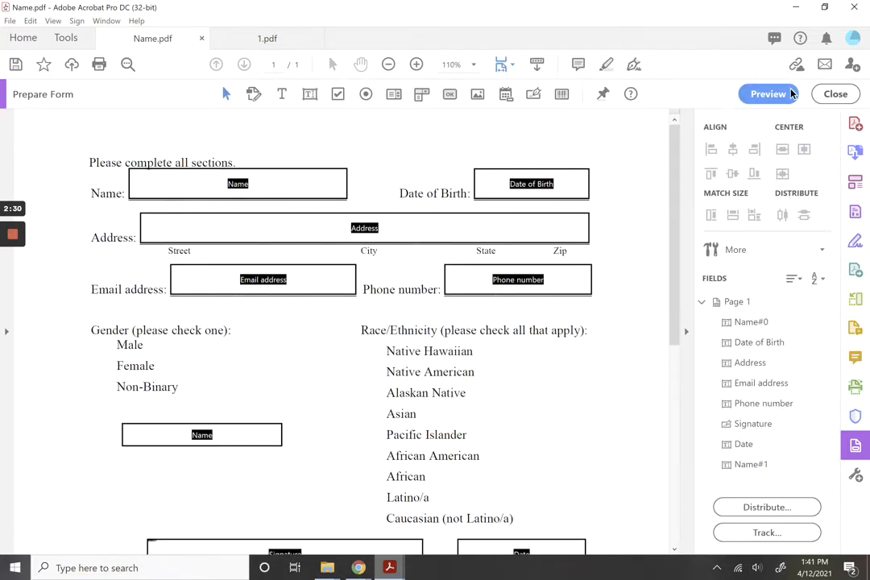
click(244, 435)
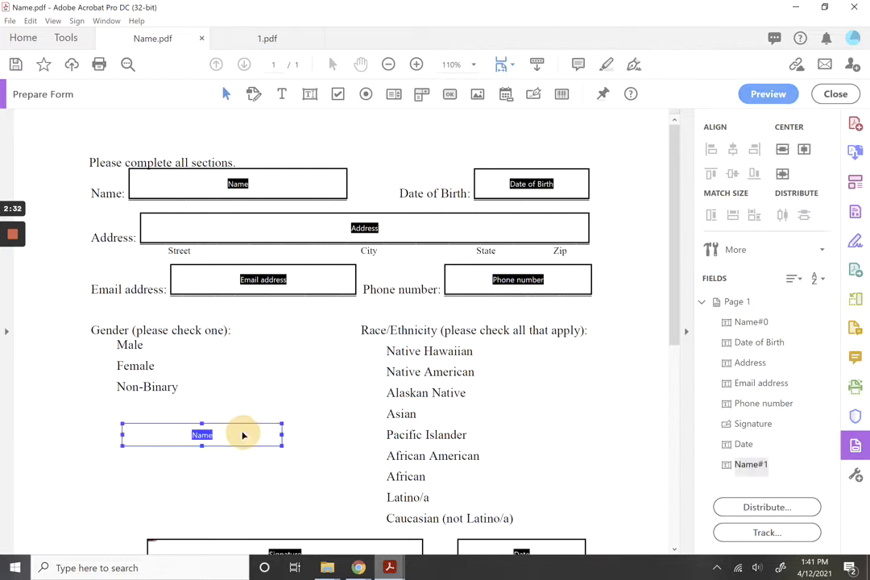
key(Delete)
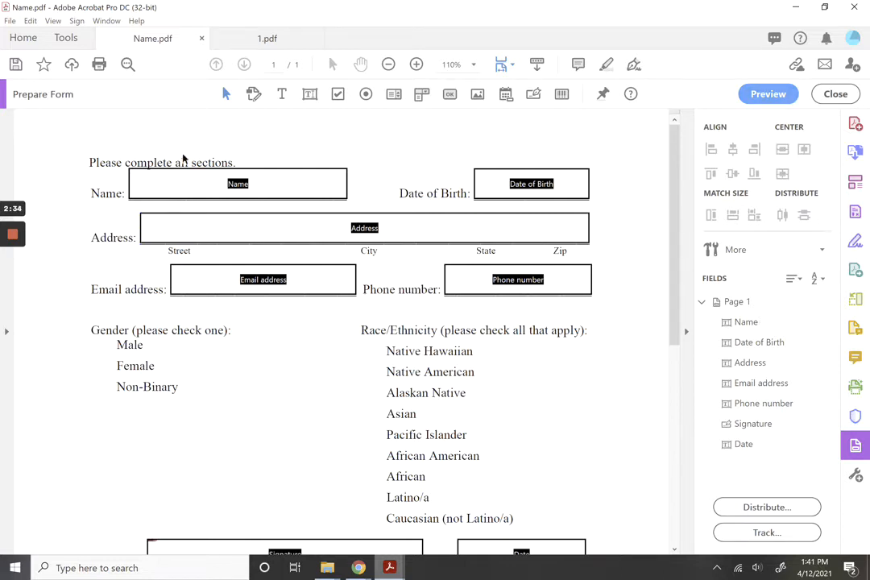
right_click(191, 179)
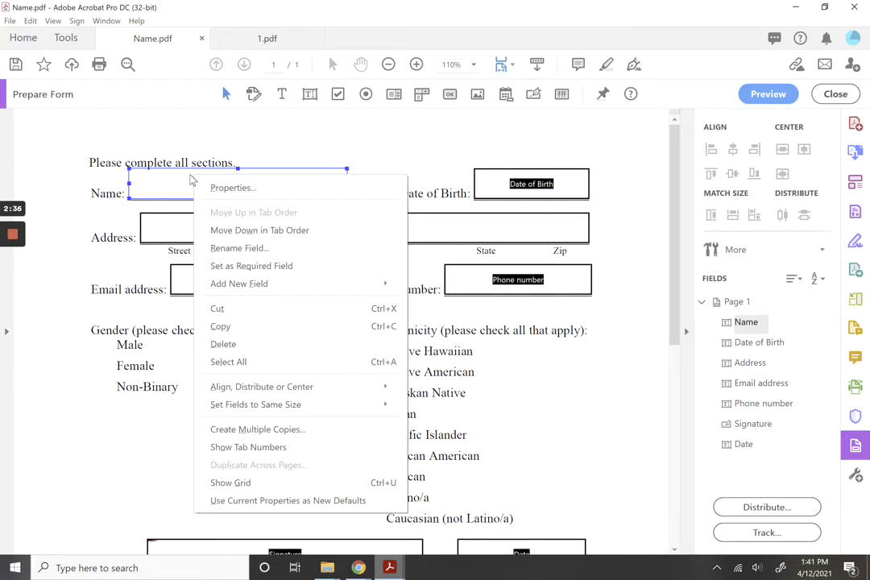
click(242, 329)
right_click(202, 411)
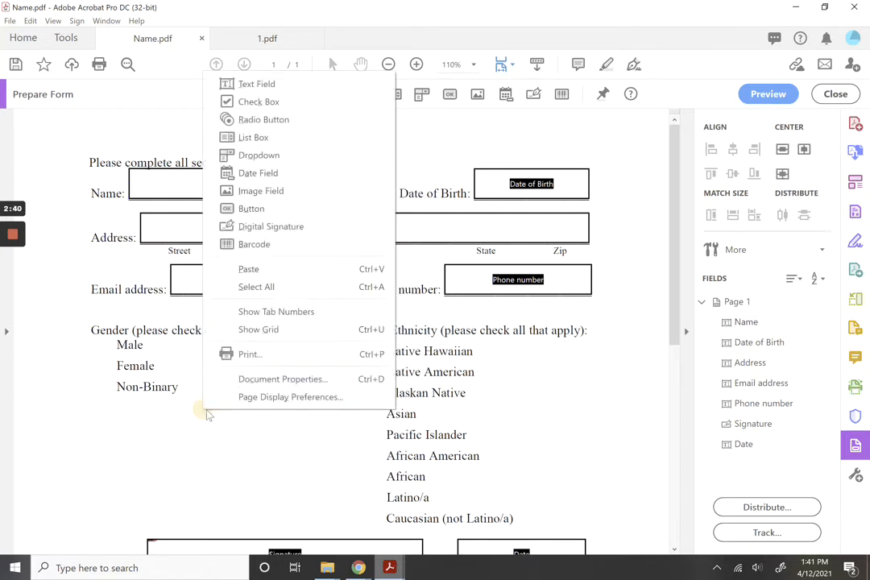
click(288, 271)
drag(301, 327, 181, 453)
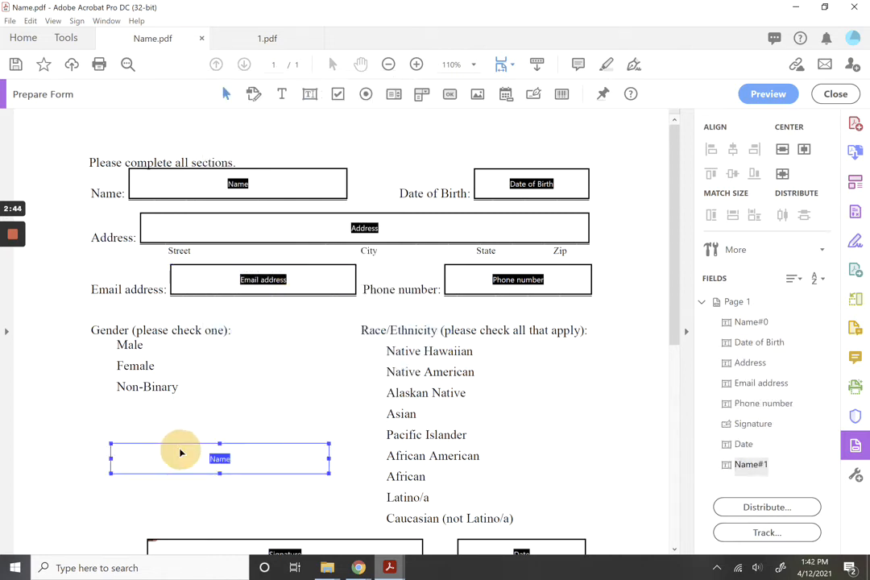
key(ctrl+z)
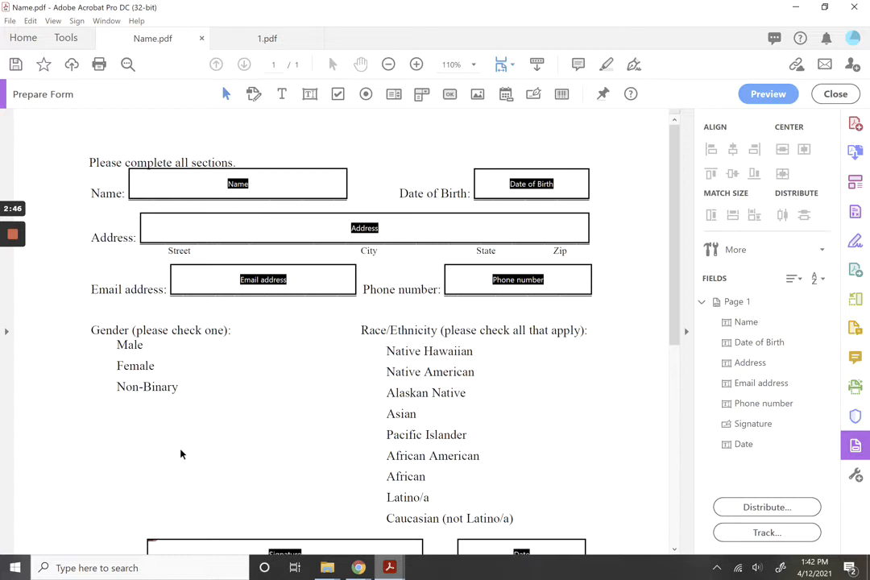
right_click(159, 192)
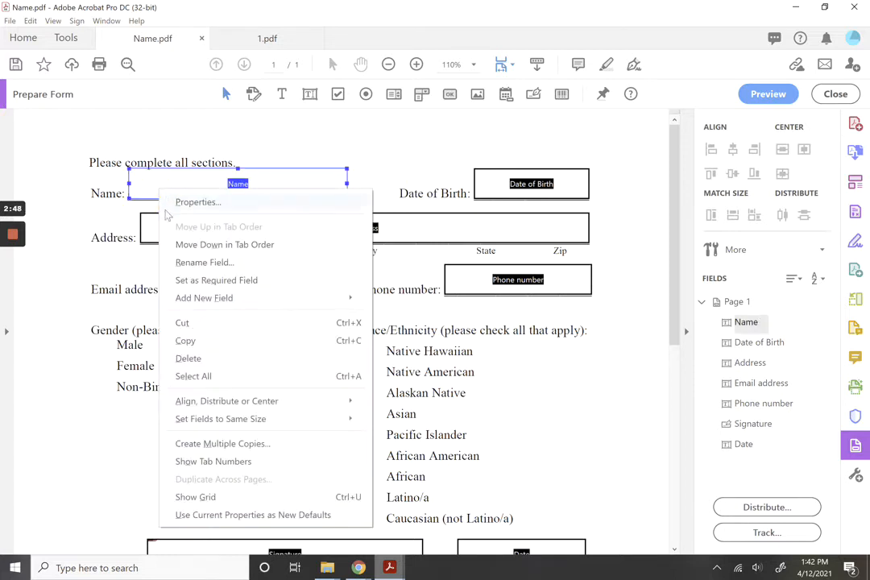
click(218, 444)
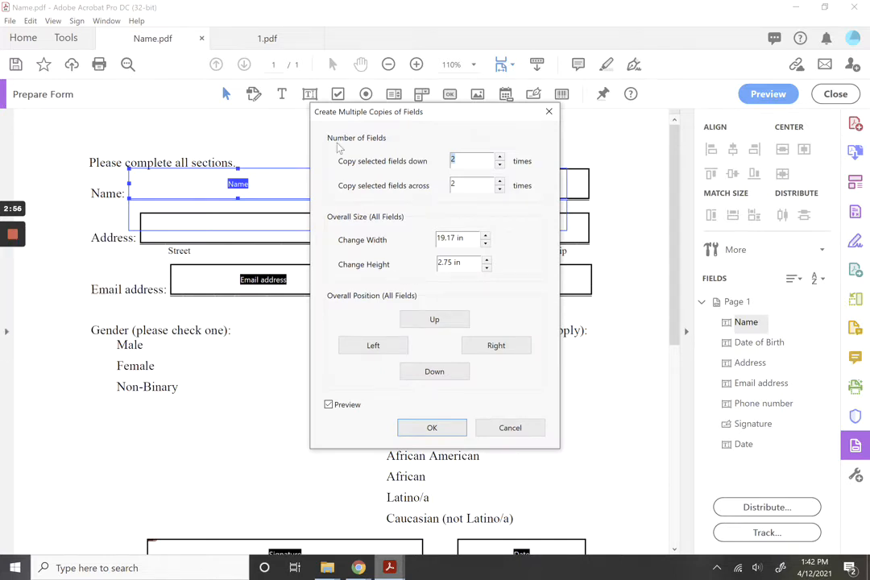
drag(330, 113, 564, 134)
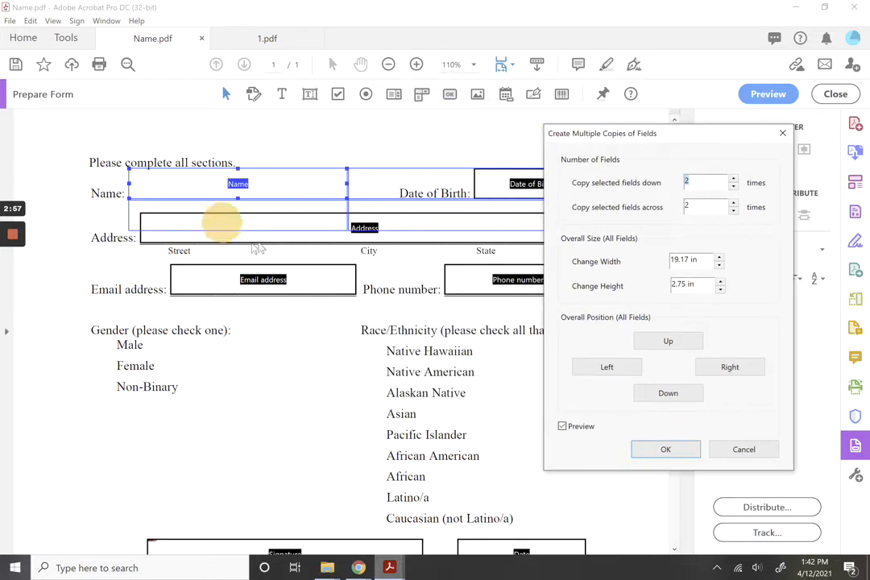
click(733, 179)
click(734, 179)
click(733, 188)
click(733, 188)
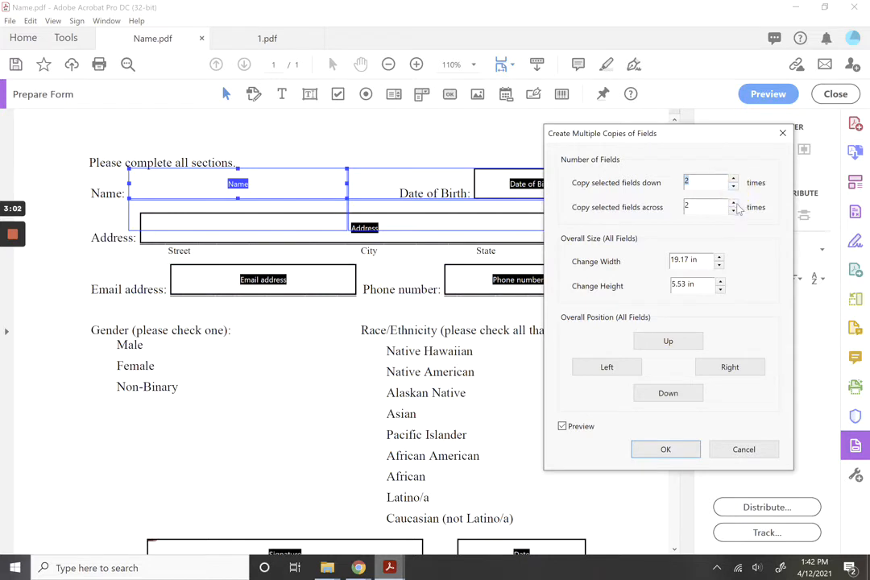
click(733, 210)
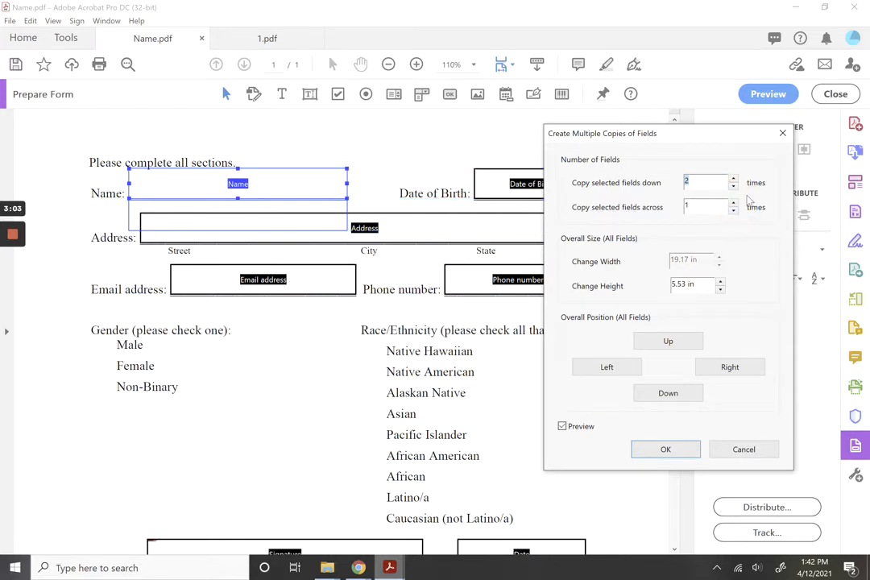
click(734, 203)
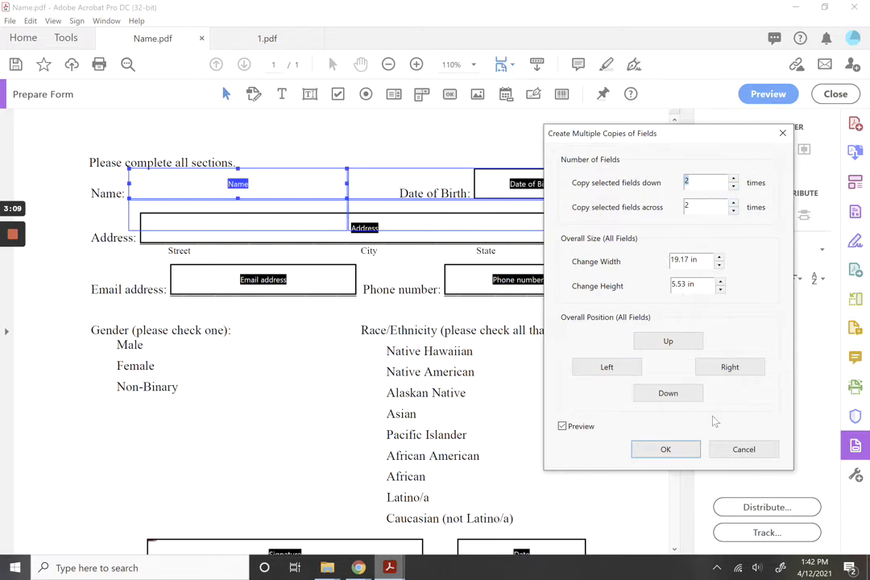
click(741, 451)
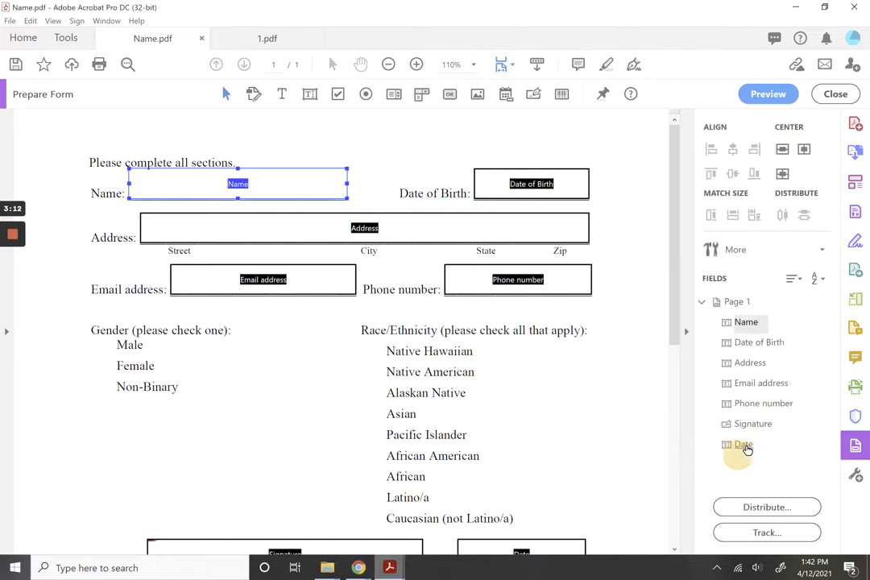
Open the Name field's properties and review its General, Appearance, Position and Options tabs, keeping font size Auto.
right_click(277, 191)
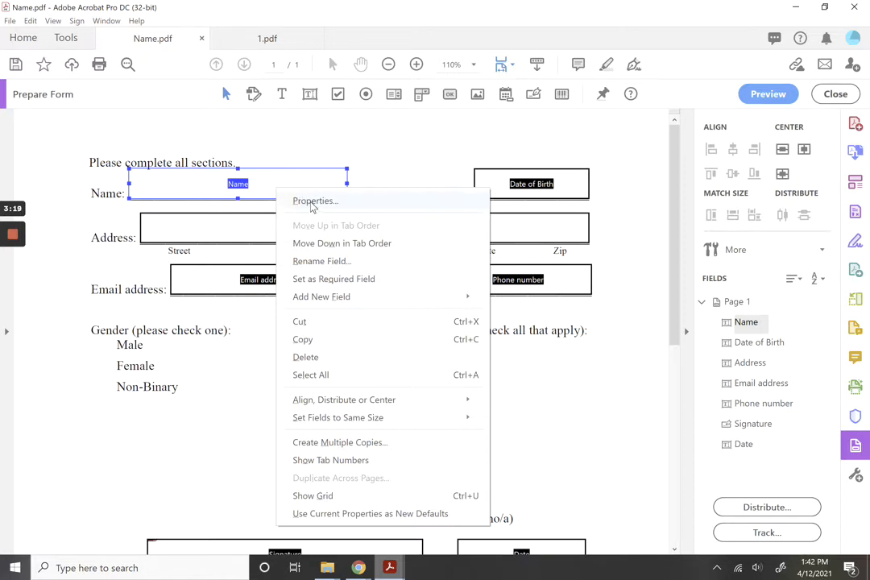
click(313, 203)
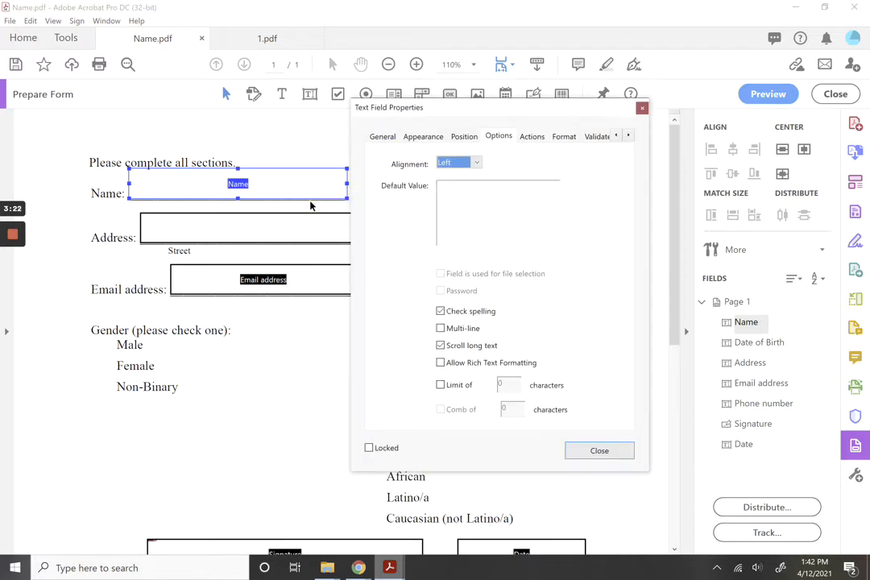
click(379, 137)
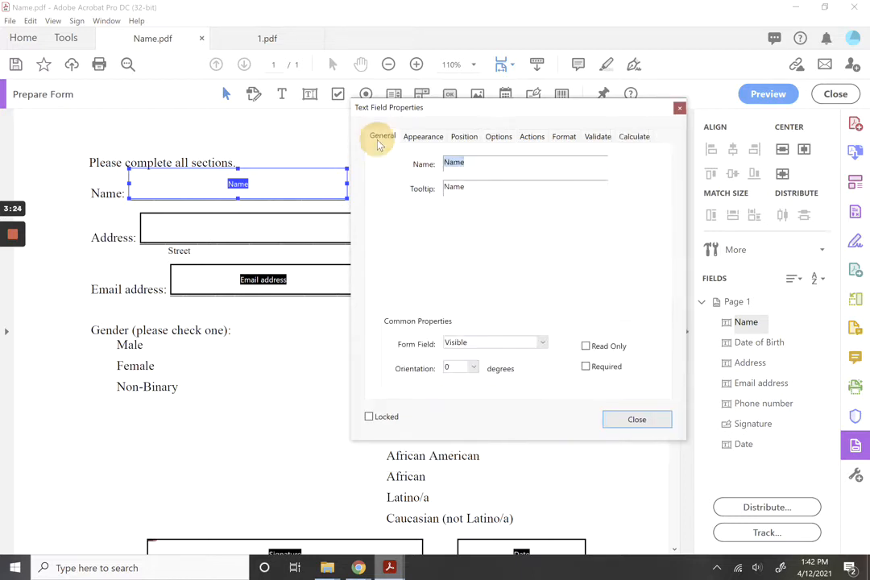
click(419, 139)
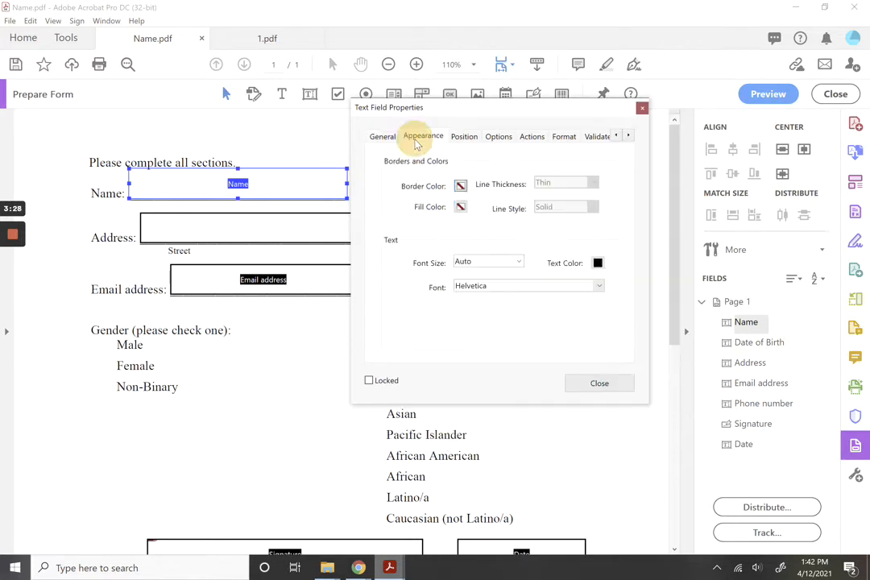
click(519, 263)
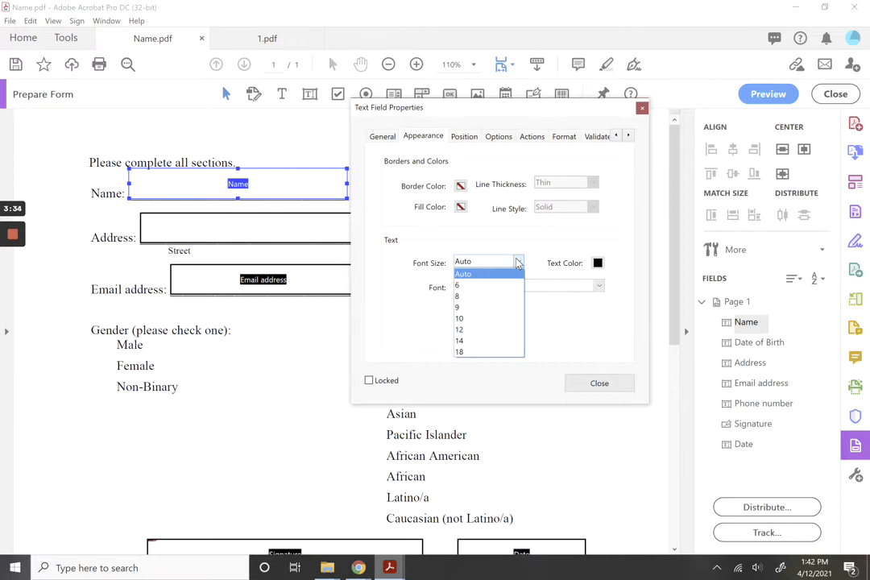
click(467, 139)
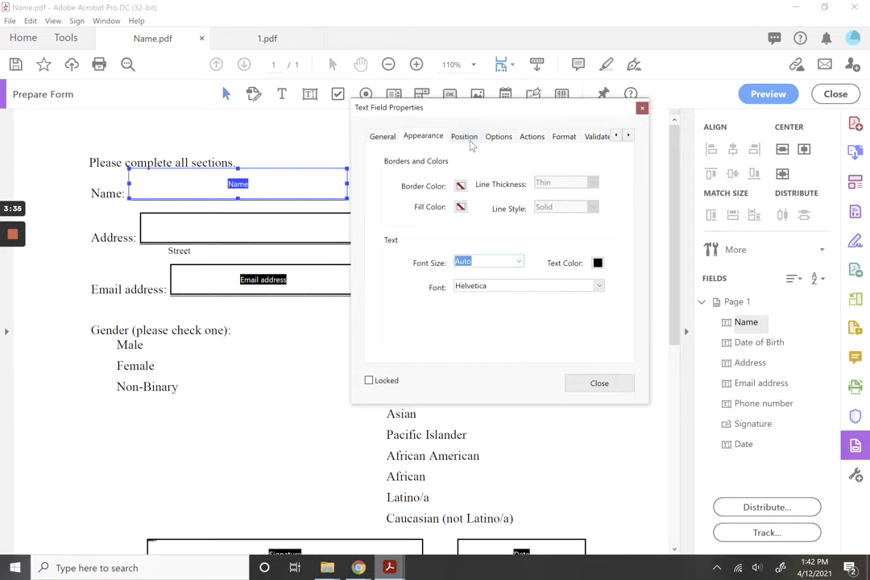
click(468, 140)
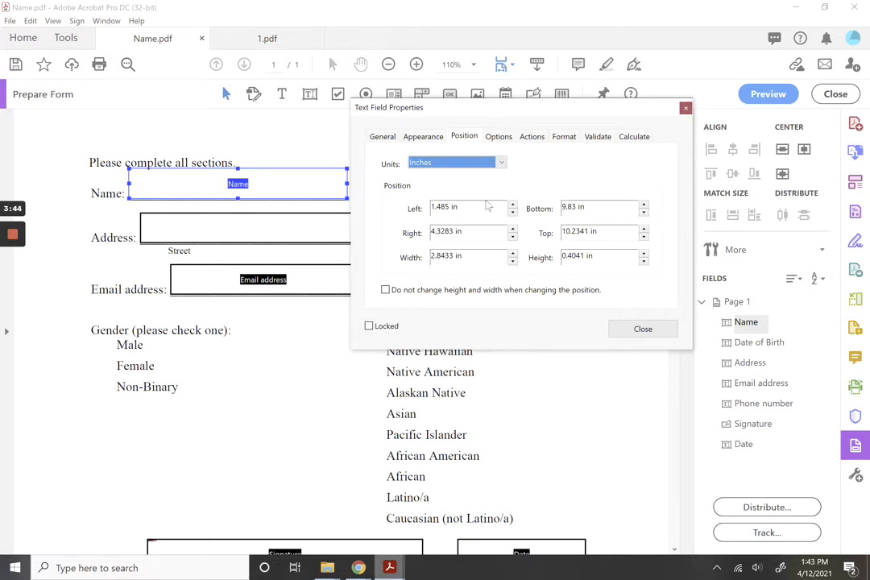
click(490, 139)
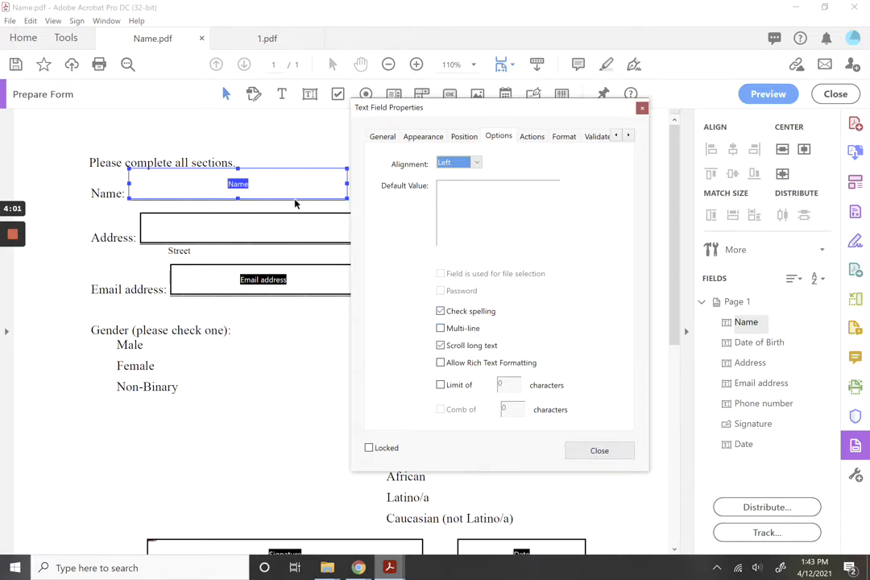
Toggle Multi-line on and back off, and review the Actions and Format tabs, leaving format None.
drag(430, 108, 554, 117)
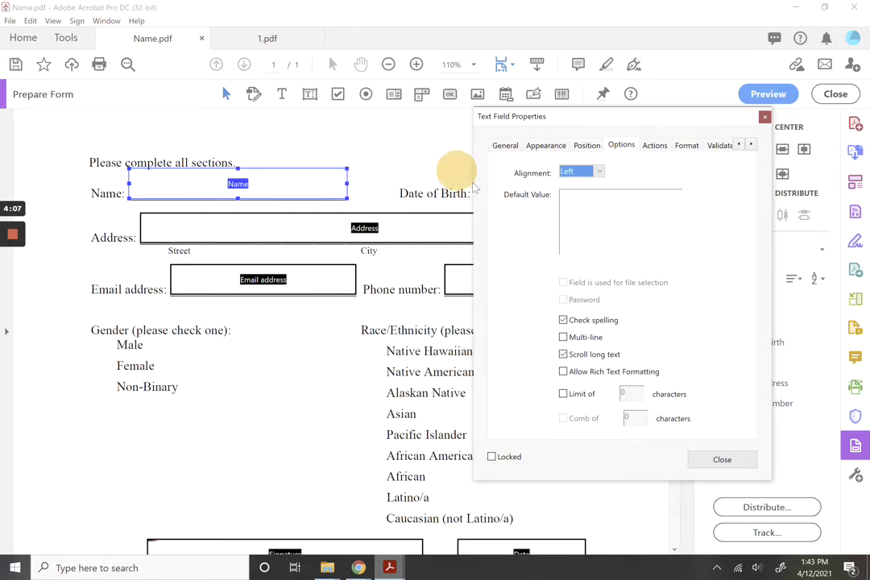
click(566, 341)
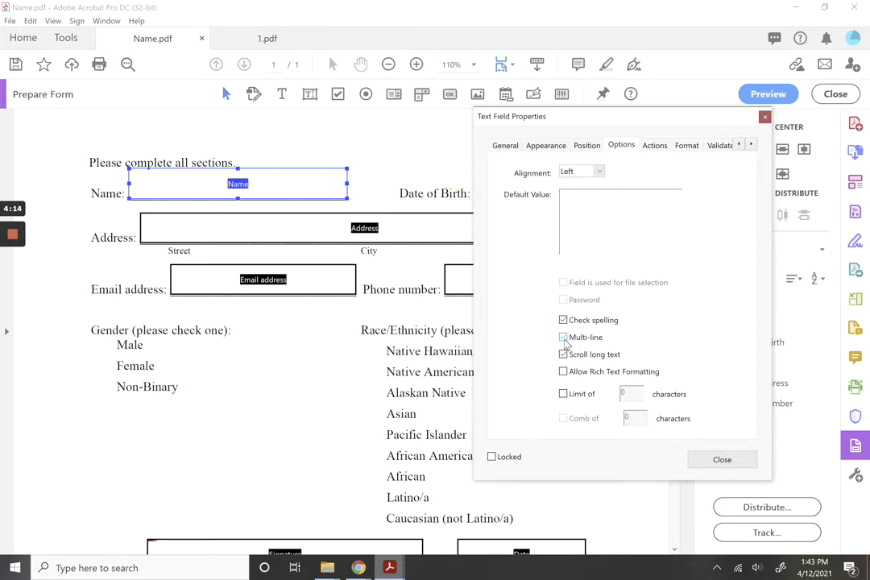
click(564, 338)
click(649, 147)
click(688, 146)
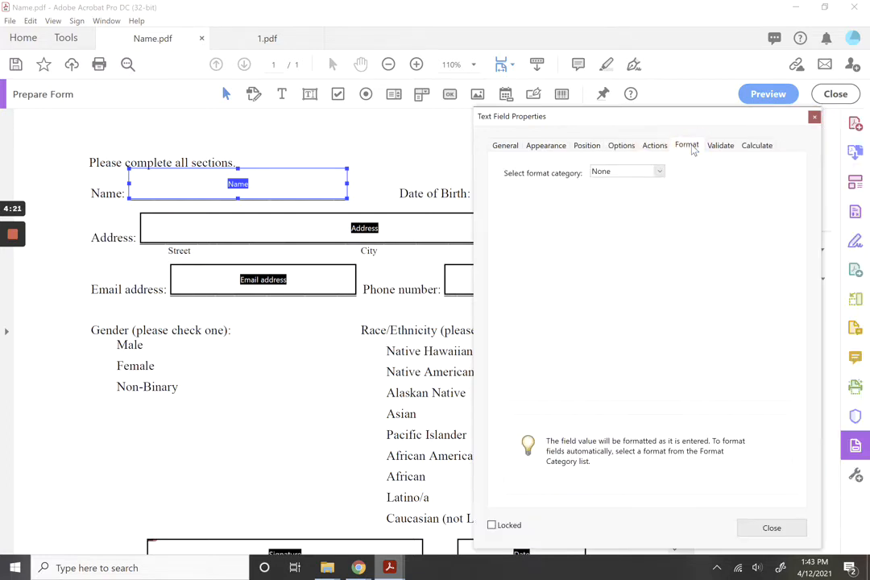
click(660, 172)
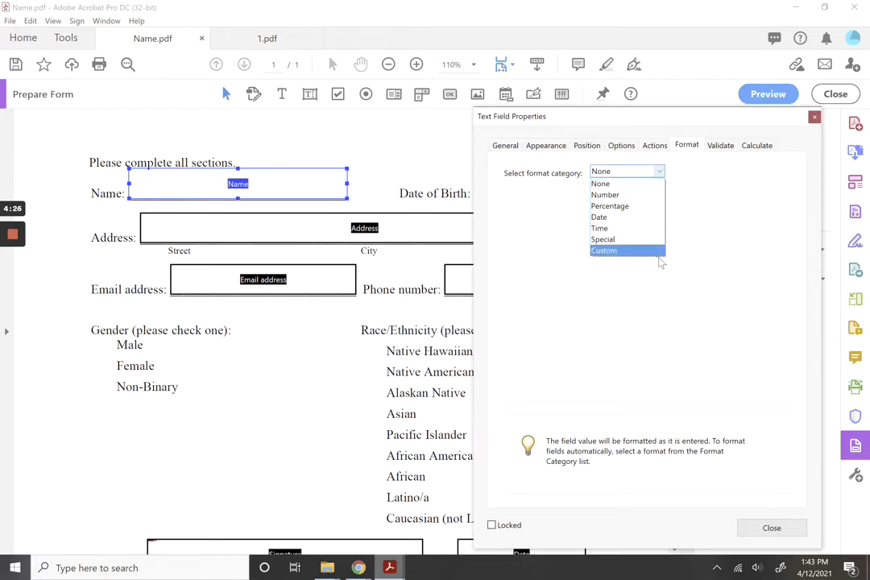
click(709, 150)
Review the Validate and Calculate tabs, close the properties unchanged, and select the Date of Birth field.
click(712, 147)
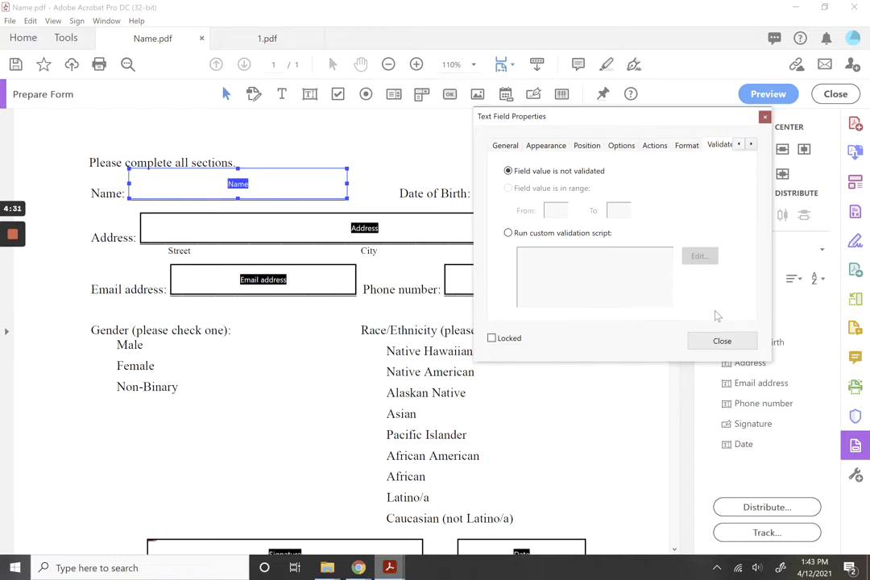
mouse_move(15, 236)
click(14, 262)
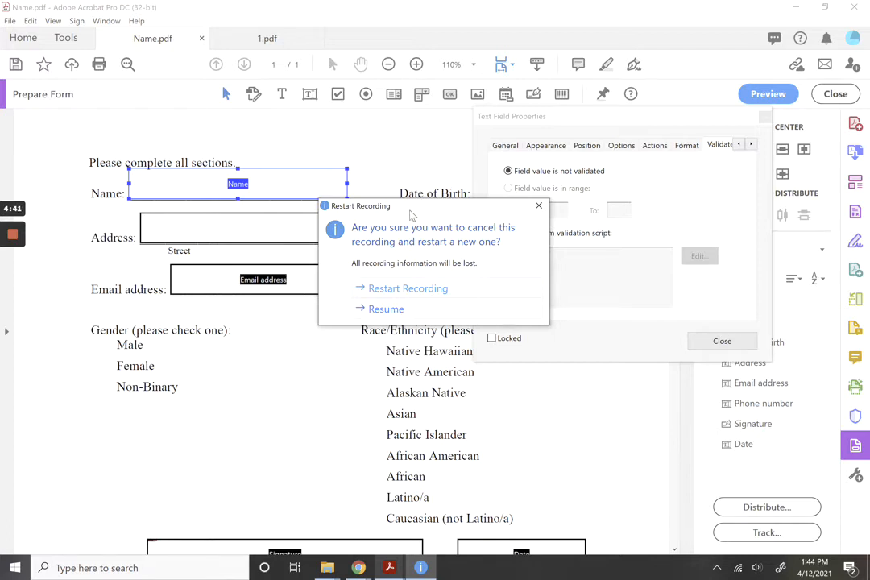
drag(411, 207, 287, 197)
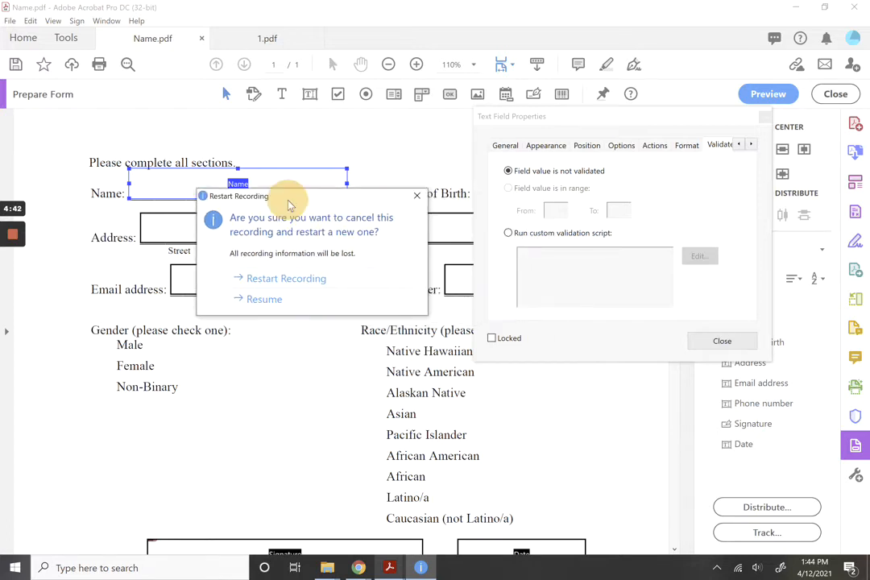
click(266, 300)
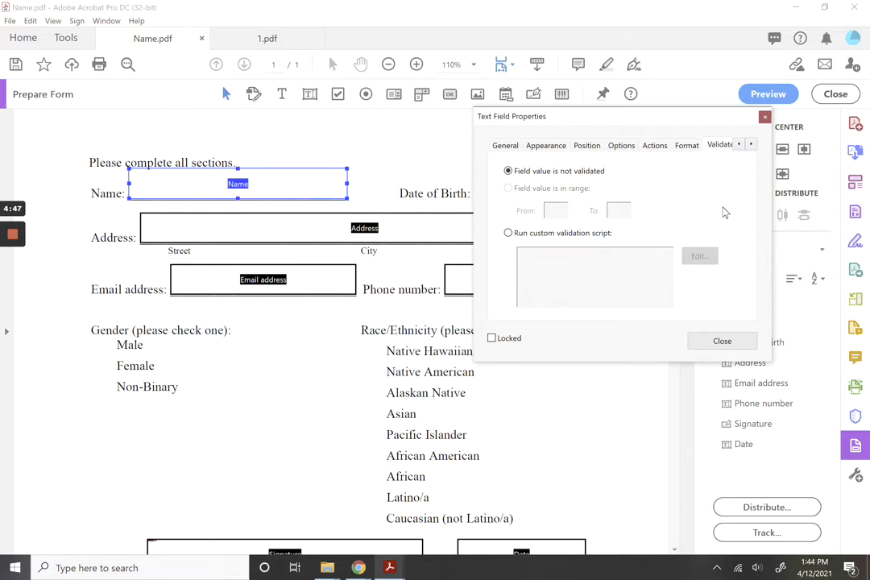
click(751, 144)
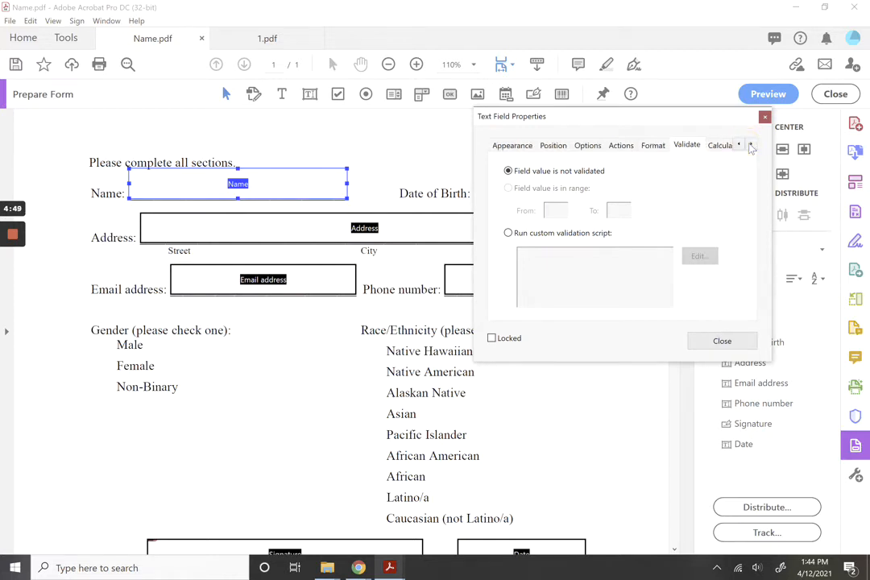
click(721, 145)
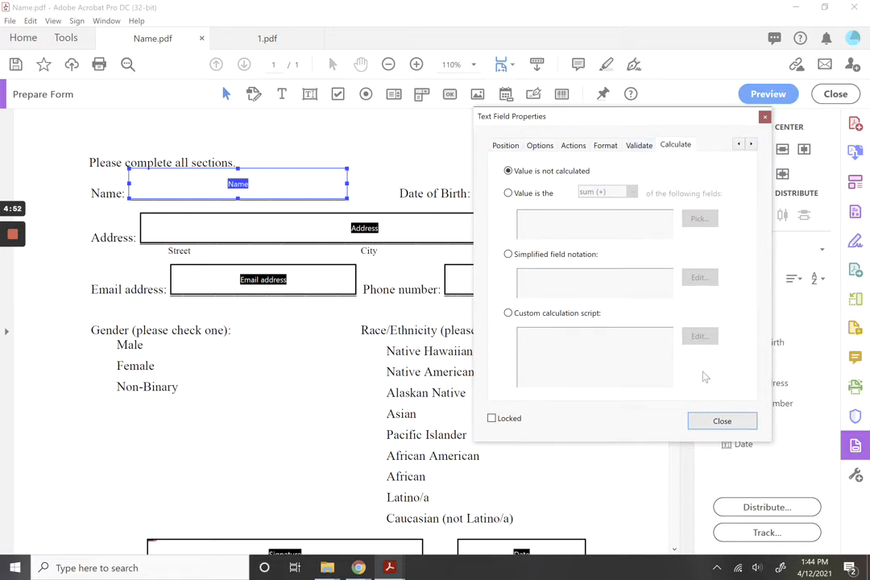
click(720, 421)
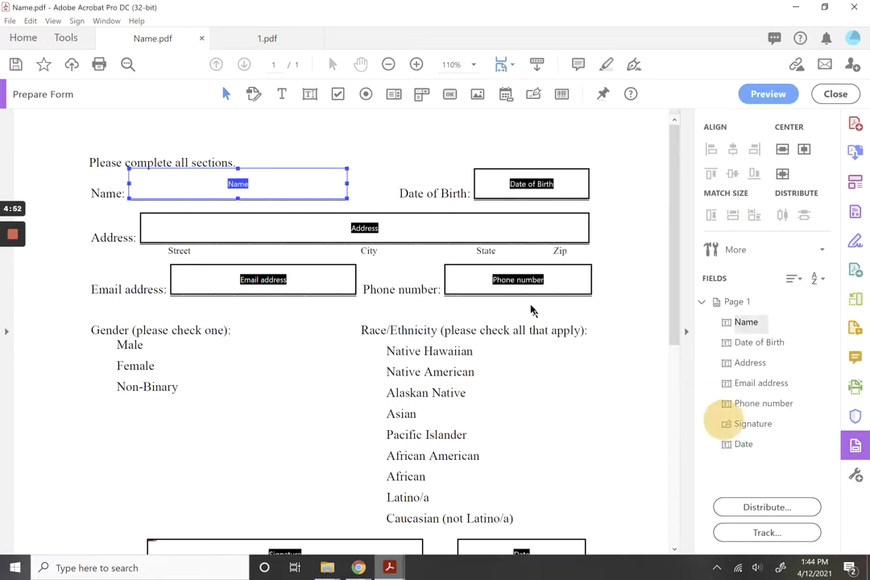
click(498, 182)
Format the Date of Birth field as a Date with the mm/dd/yyyy pattern.
right_click(498, 182)
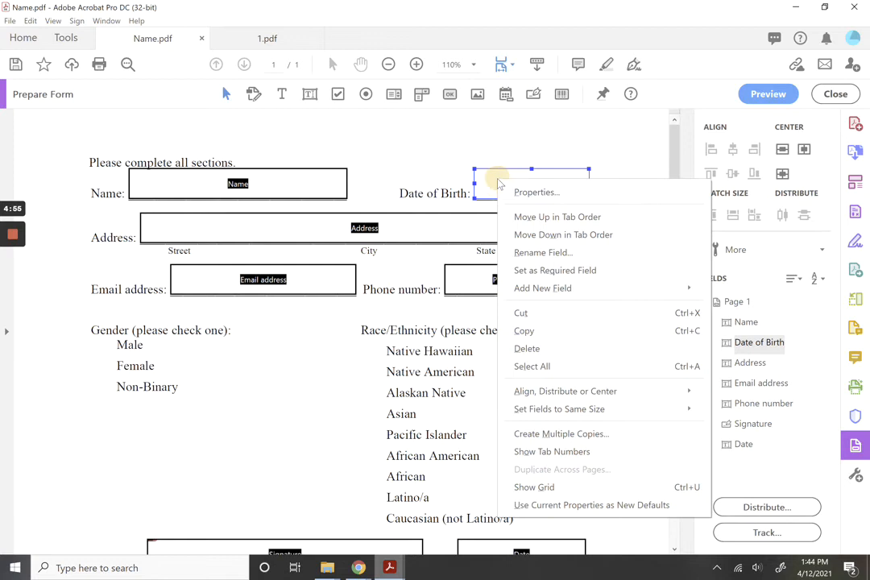
click(512, 191)
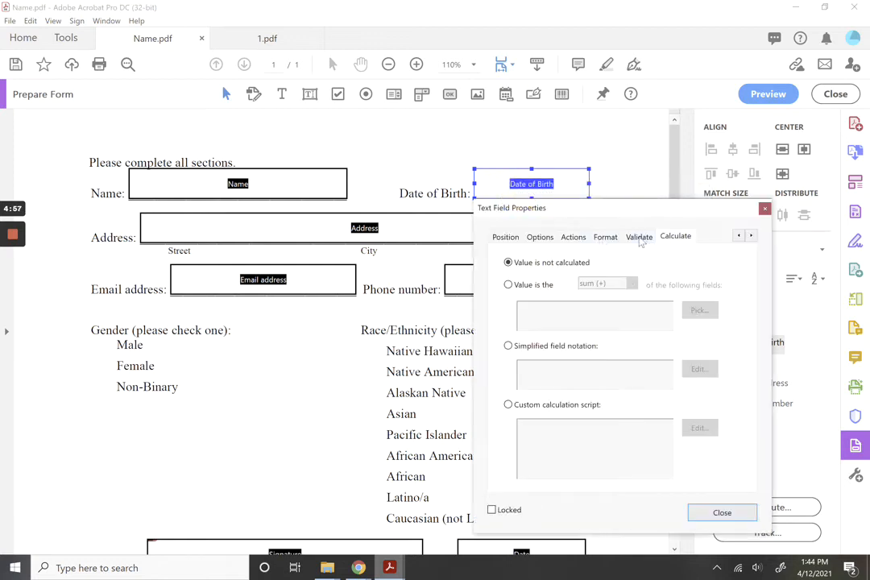
click(605, 237)
click(647, 266)
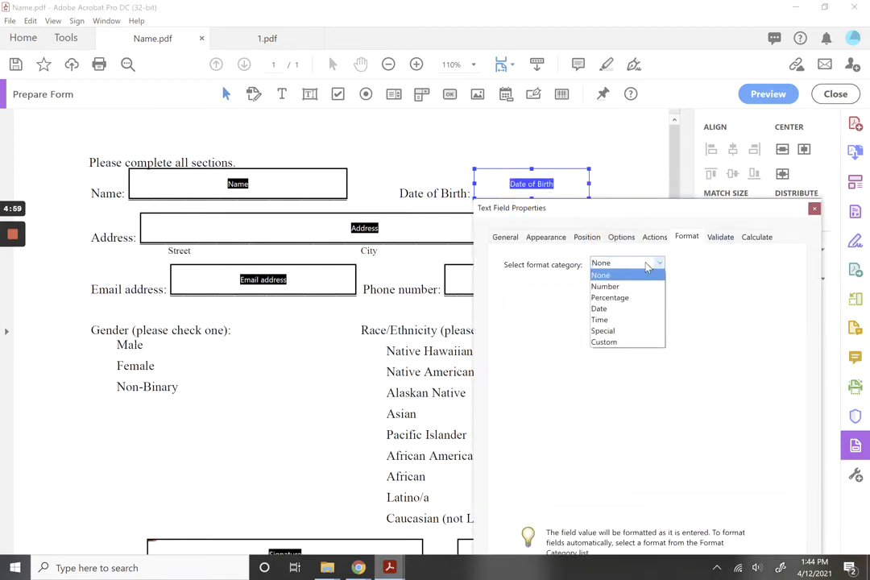
click(636, 310)
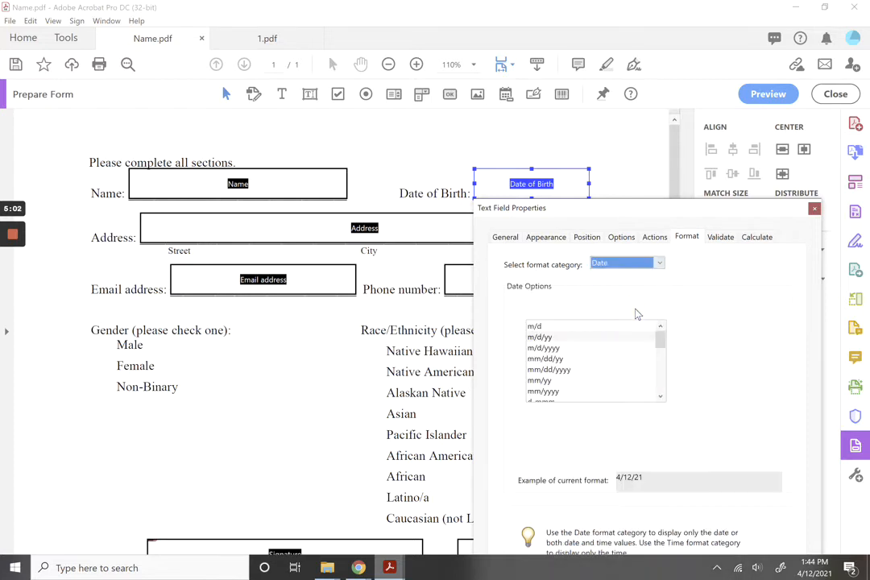
click(572, 372)
click(570, 371)
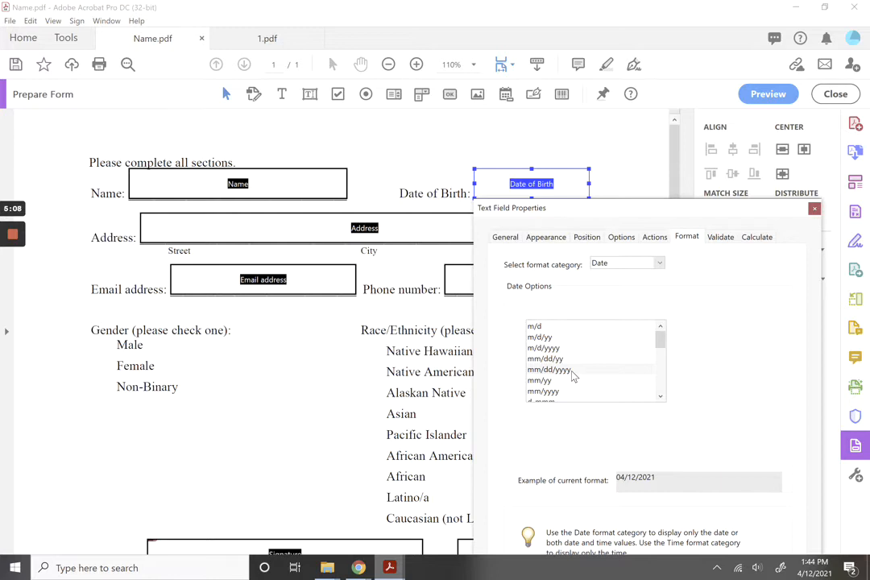
click(569, 353)
click(561, 369)
drag(716, 208, 645, 110)
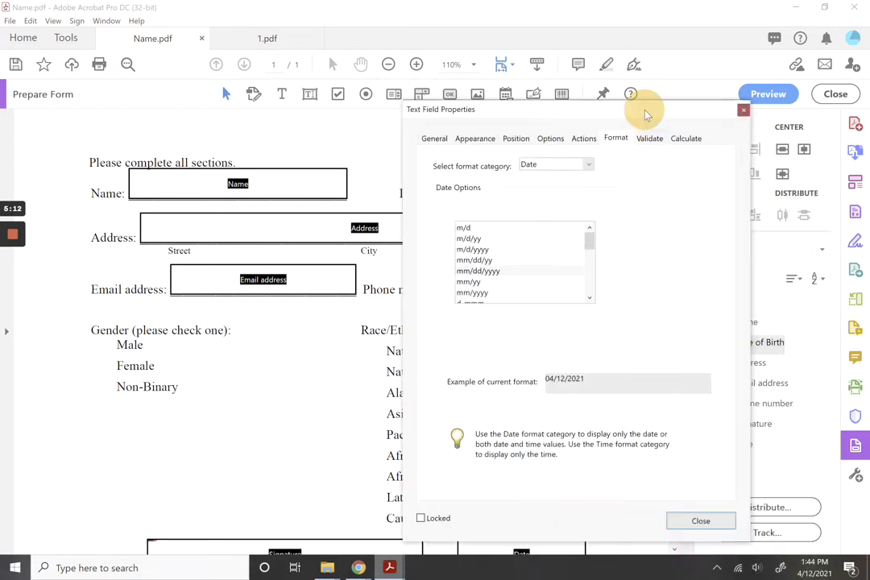
click(702, 521)
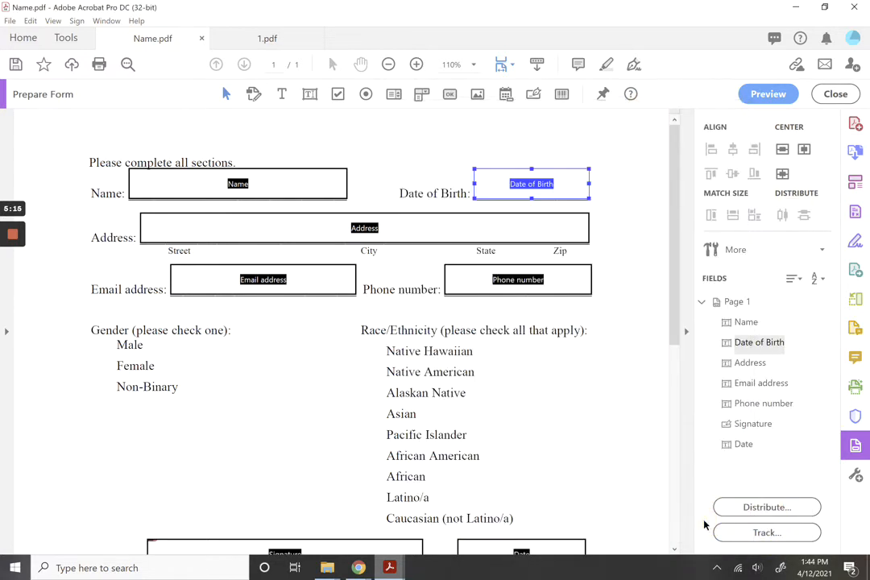
Place a checkbox beside the Native Hawaiian option.
mouse_move(13, 278)
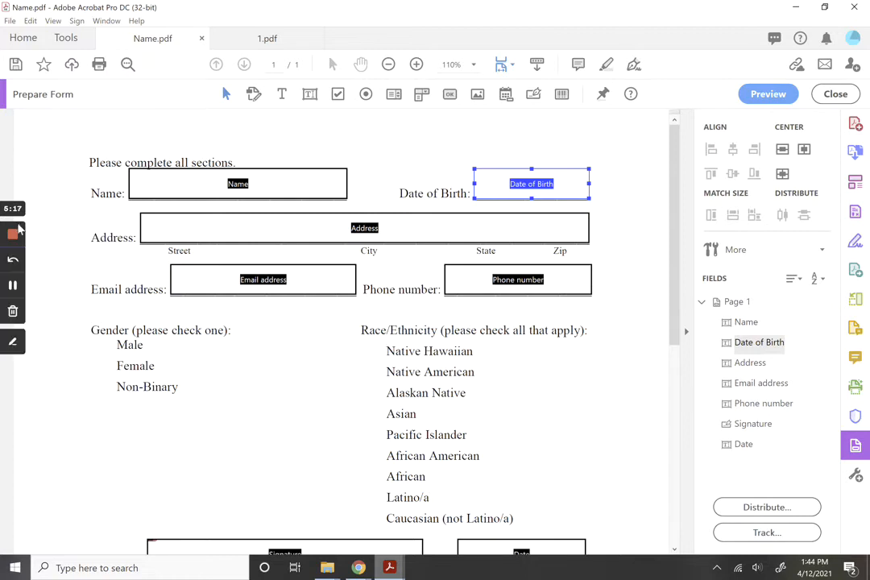
click(339, 95)
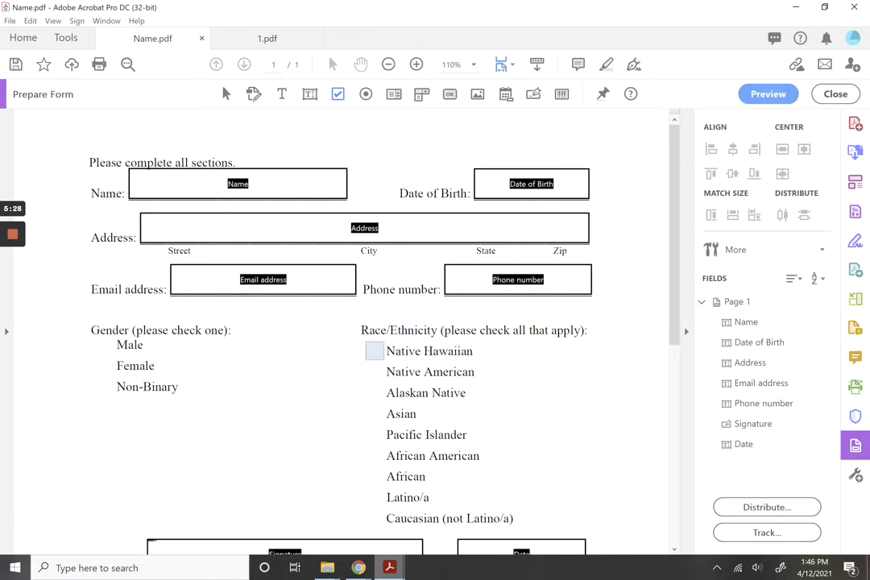
click(374, 352)
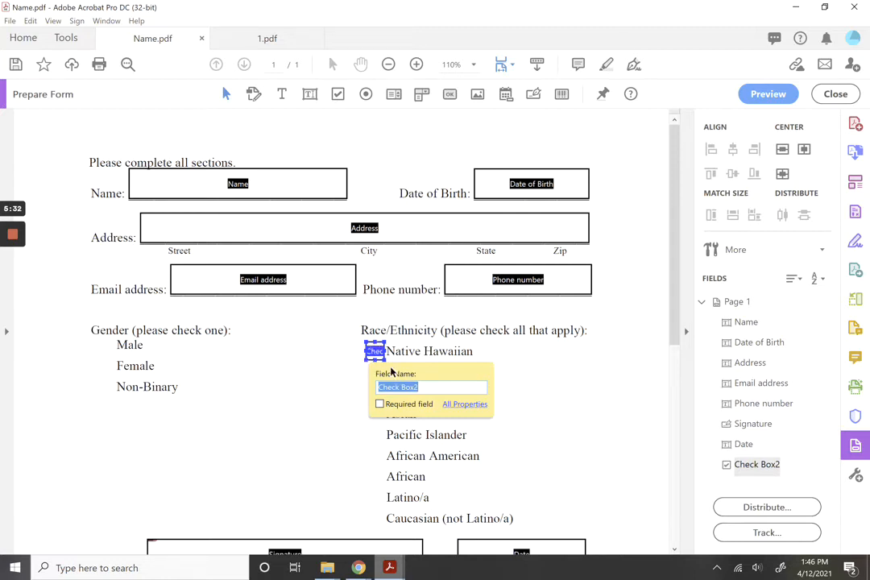
Copy the checkbox 9 down by 1 across, one beside each race/ethnicity option.
right_click(379, 355)
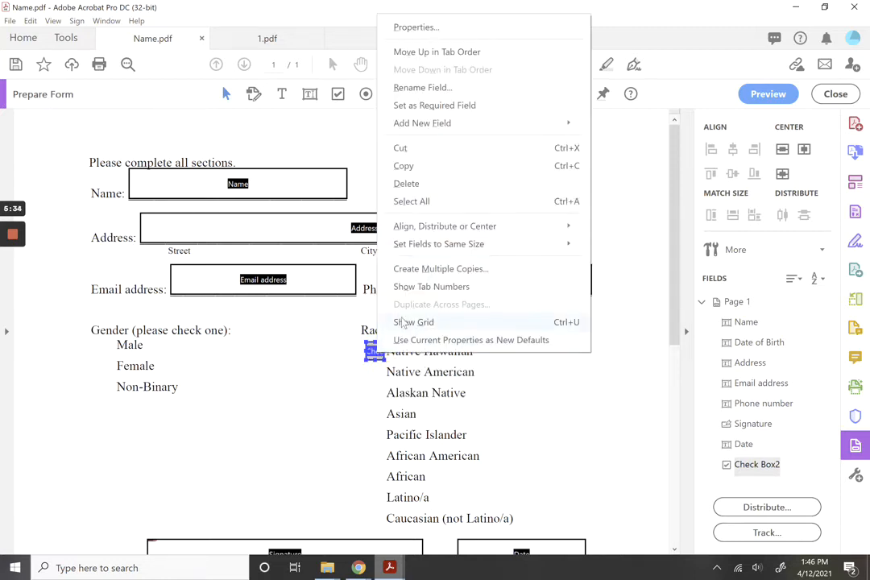
click(428, 270)
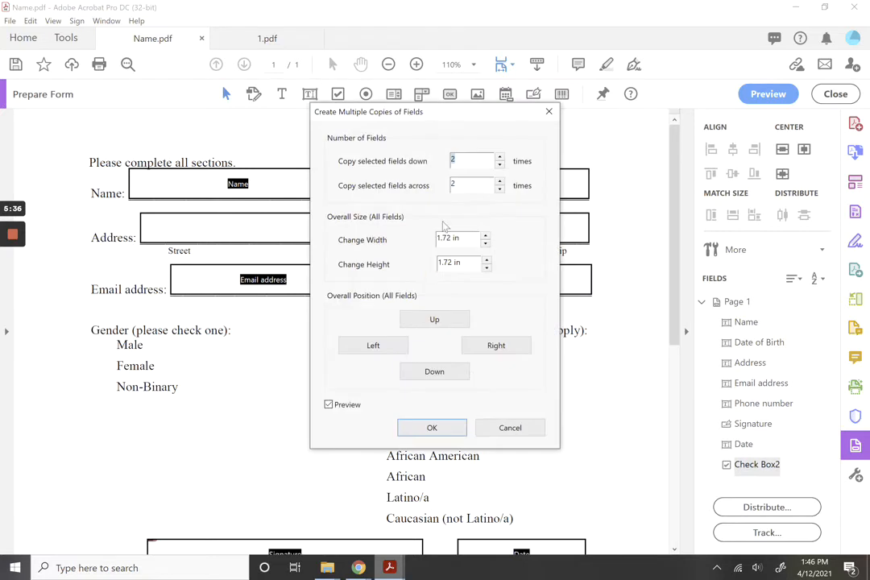
drag(458, 125, 244, 130)
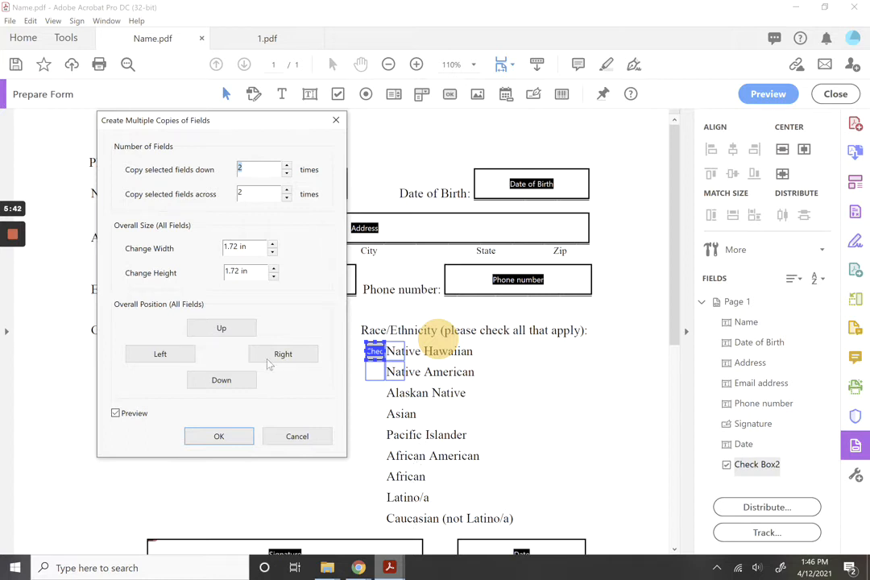
text(9)
double_click(246, 194)
text(1)
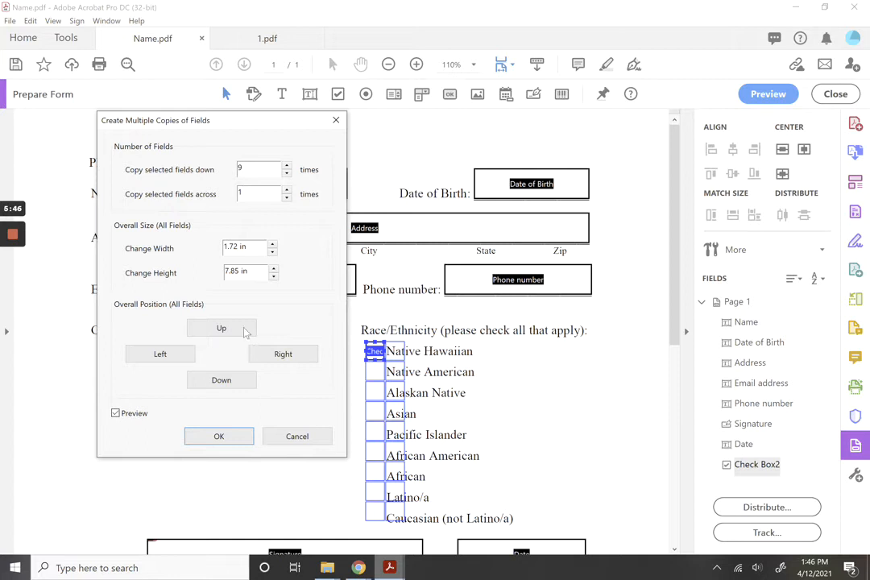
click(240, 438)
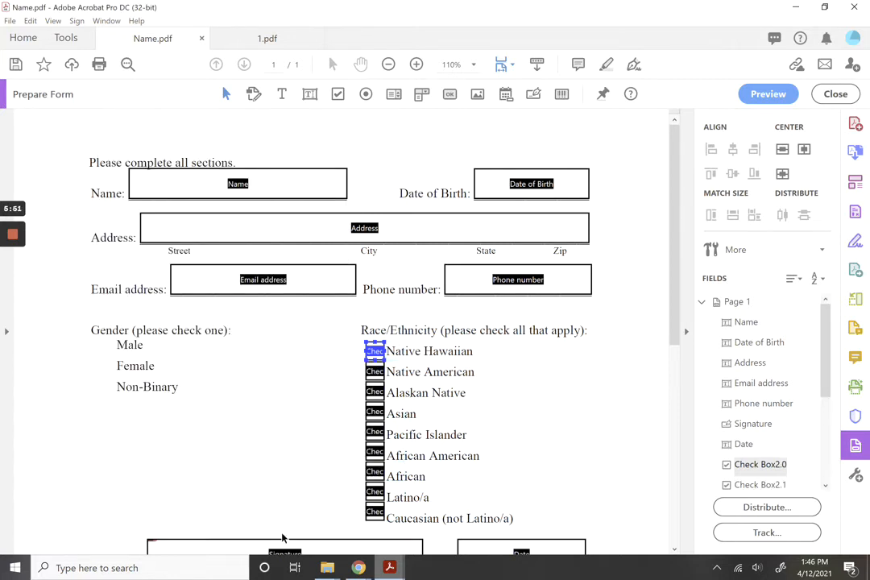
click(373, 512)
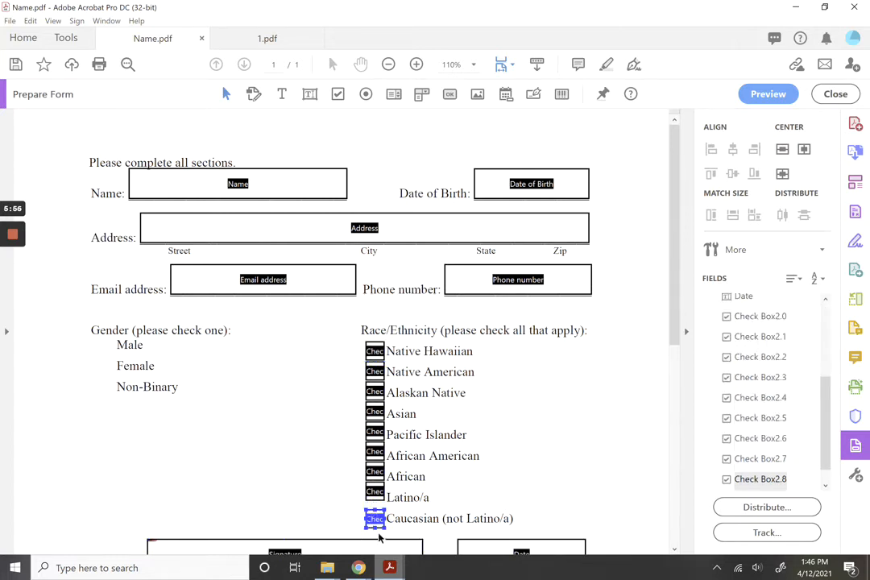
Select all nine race checkboxes and distribute them vertically for even spacing.
drag(381, 538, 374, 351)
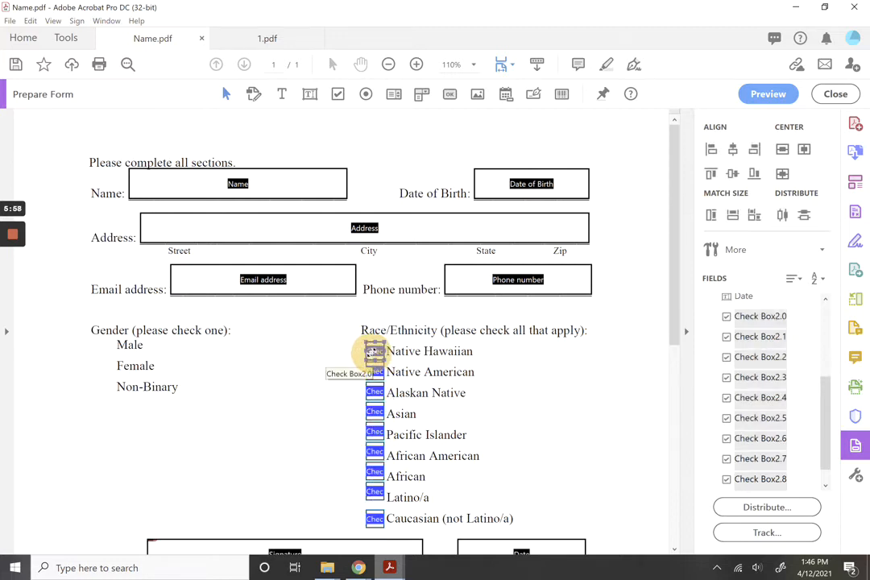
click(783, 216)
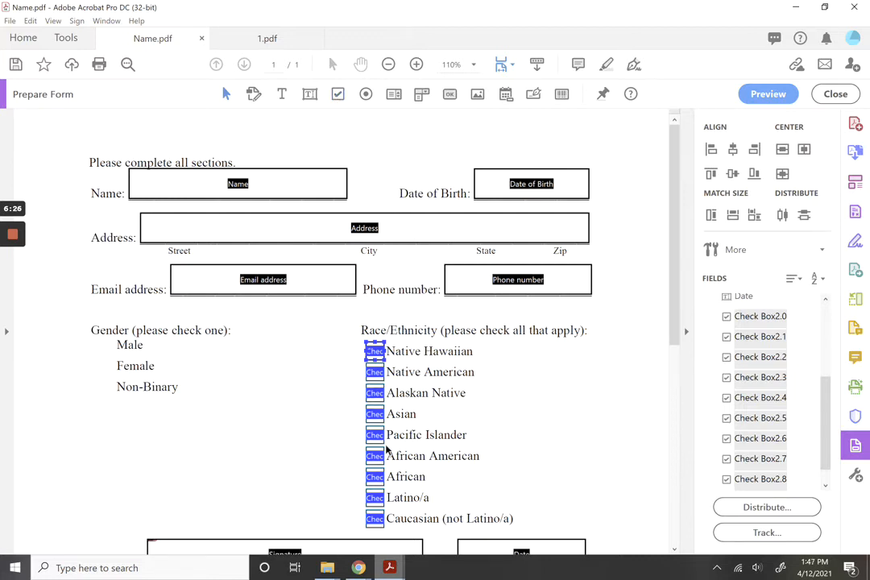
Place one grouped radio button each beside Male, Female and Non-Binary.
click(366, 93)
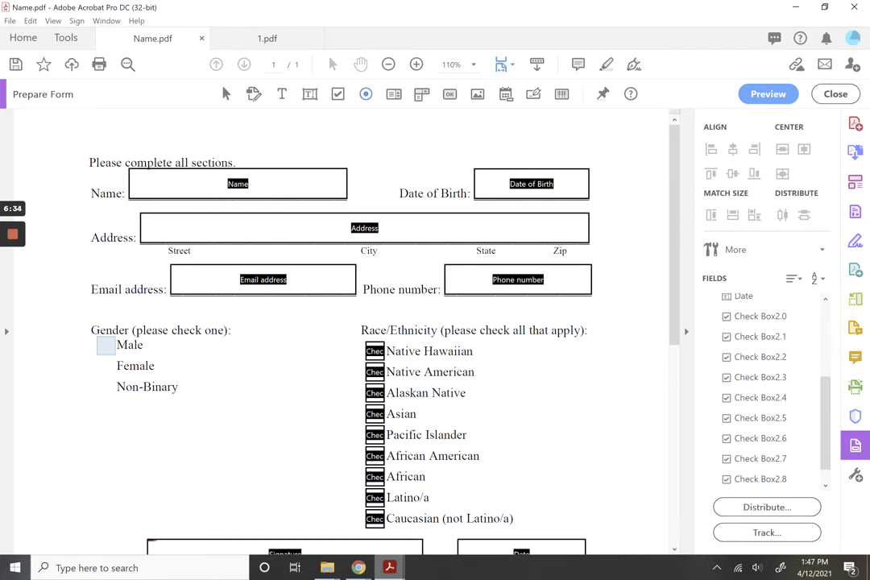
click(106, 345)
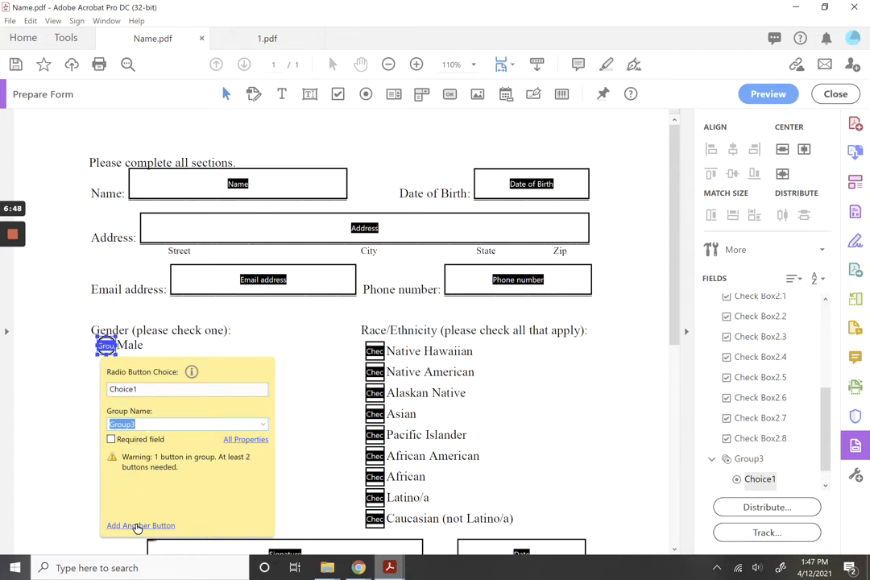
click(131, 527)
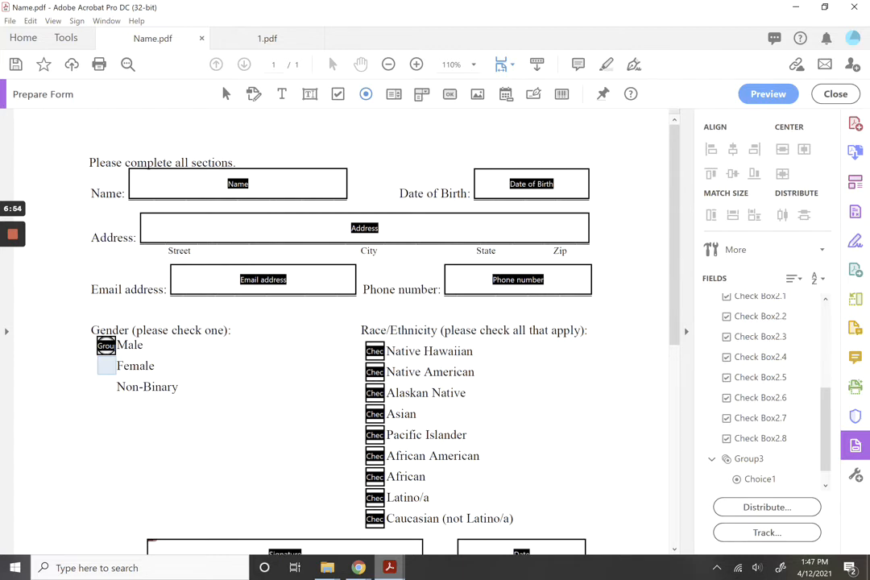
click(107, 366)
click(133, 479)
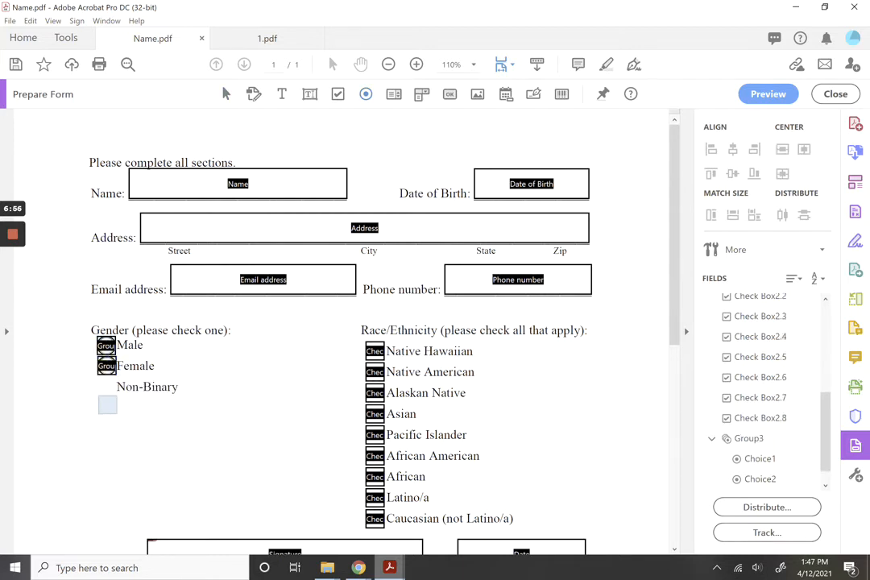
click(105, 387)
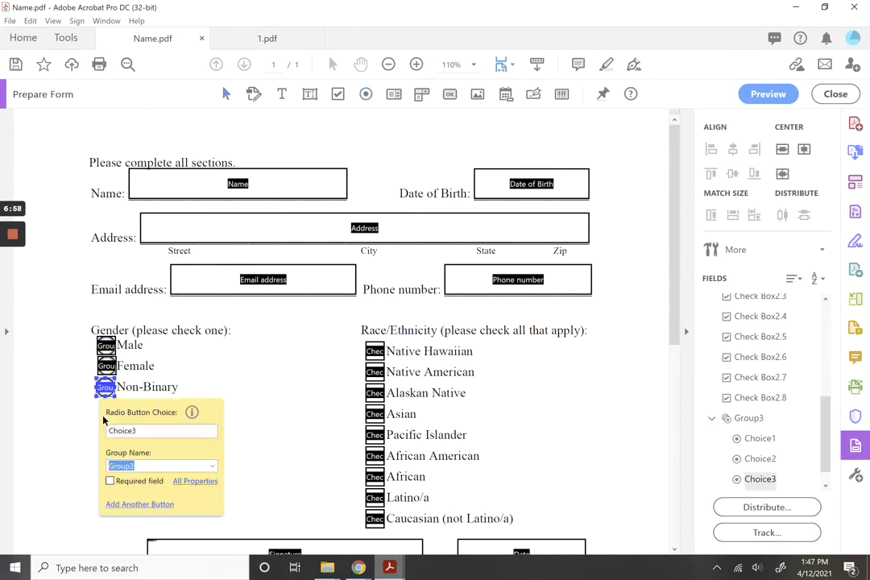
Select the three Gender radio buttons, deselect them, then select the Signature field.
drag(93, 416, 114, 341)
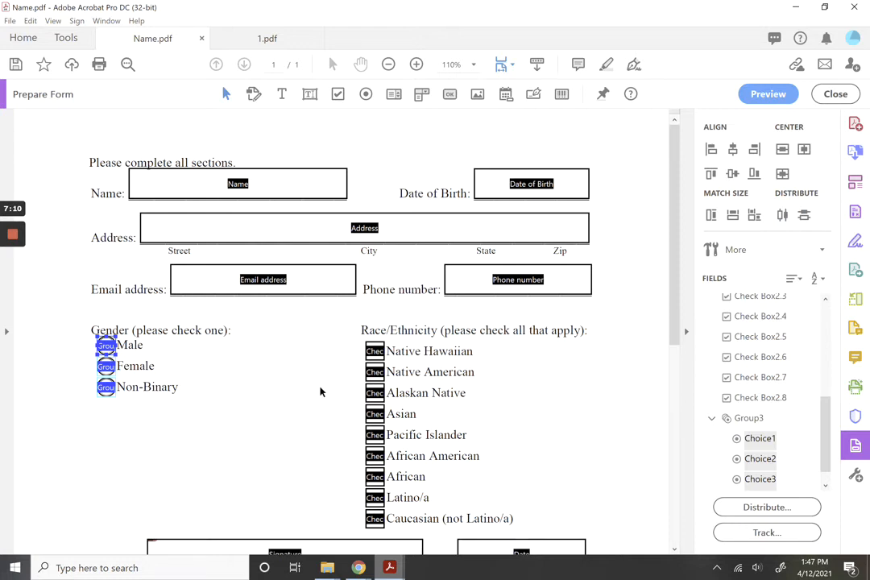
click(210, 464)
scroll(218, 466, down, 3)
click(218, 460)
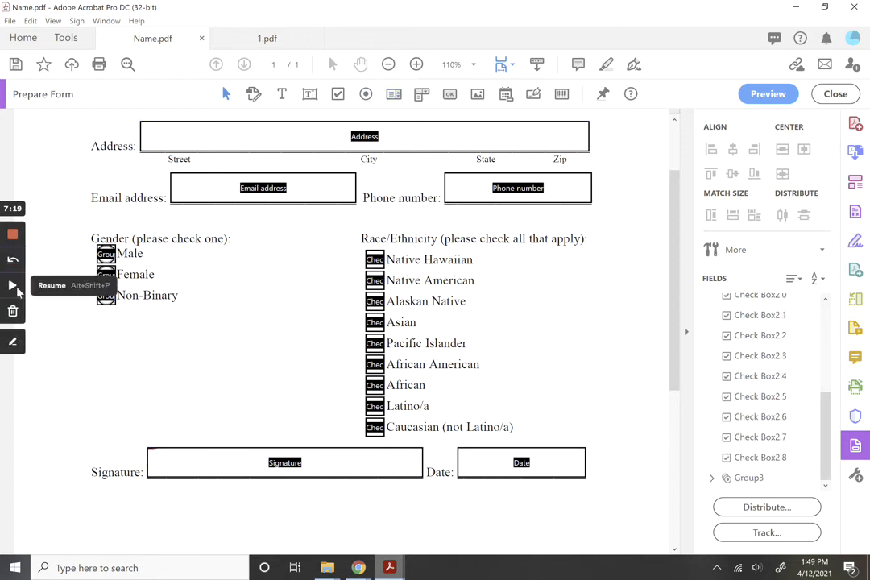
Place a list box above the Signature field and open its properties.
click(4, 286)
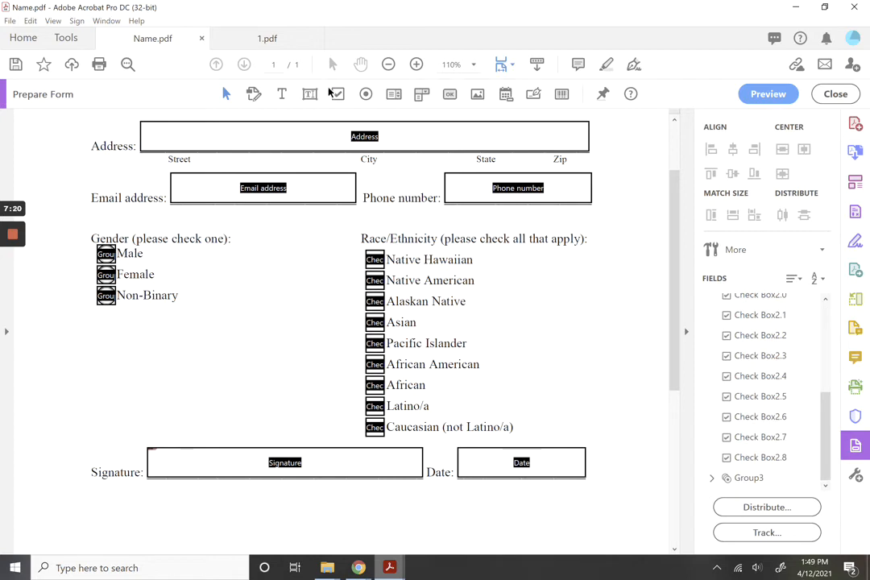
click(394, 94)
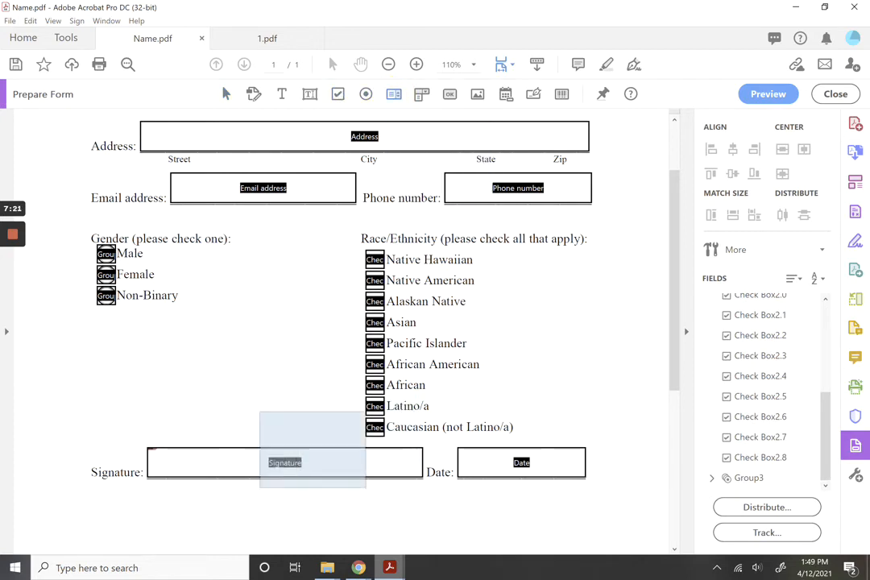
click(172, 341)
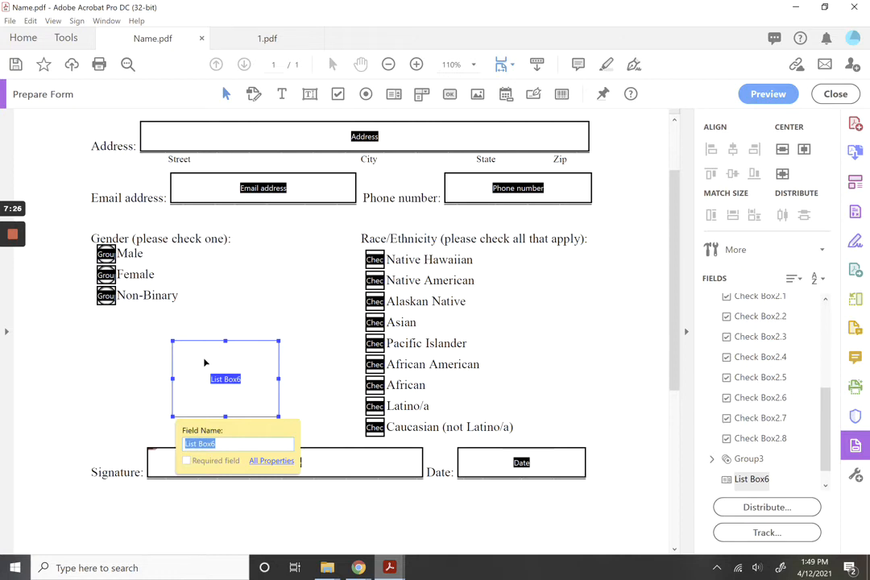
right_click(205, 364)
click(253, 33)
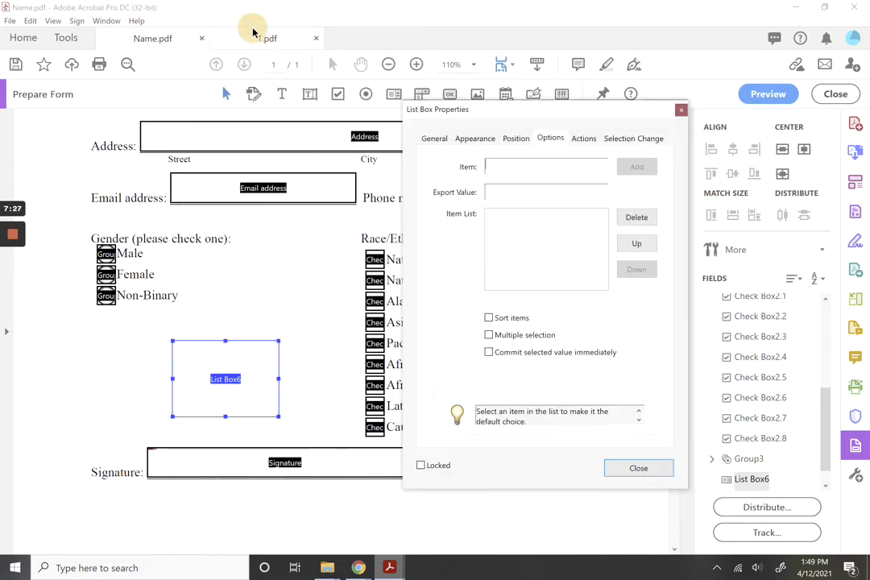
Add Male, Female and Non-Binary as the list box items.
click(532, 167)
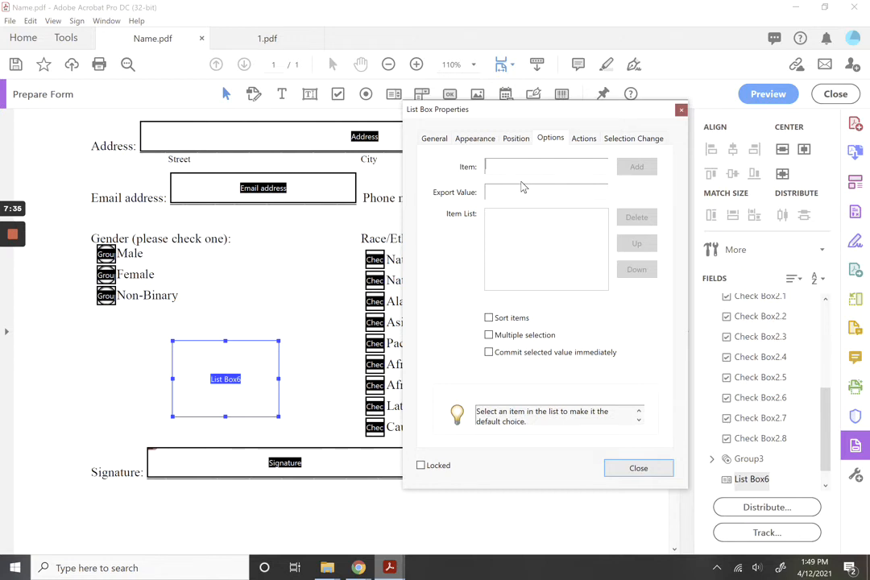
text(Male)
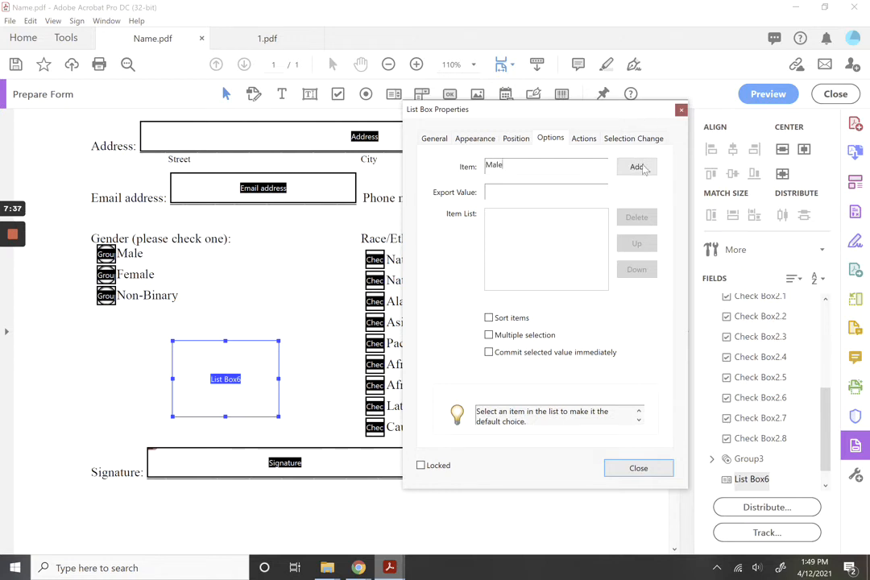
key(Return)
text(Female)
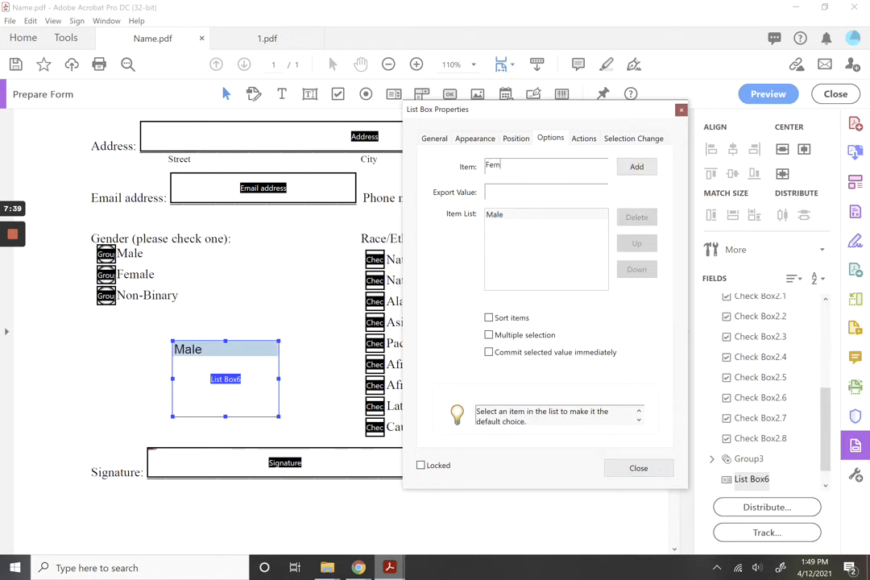
click(619, 169)
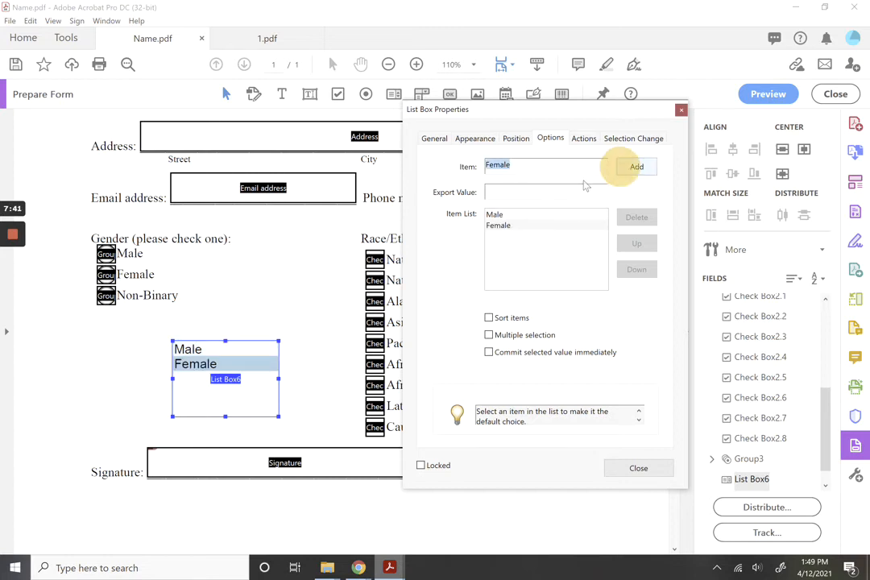
text(No)
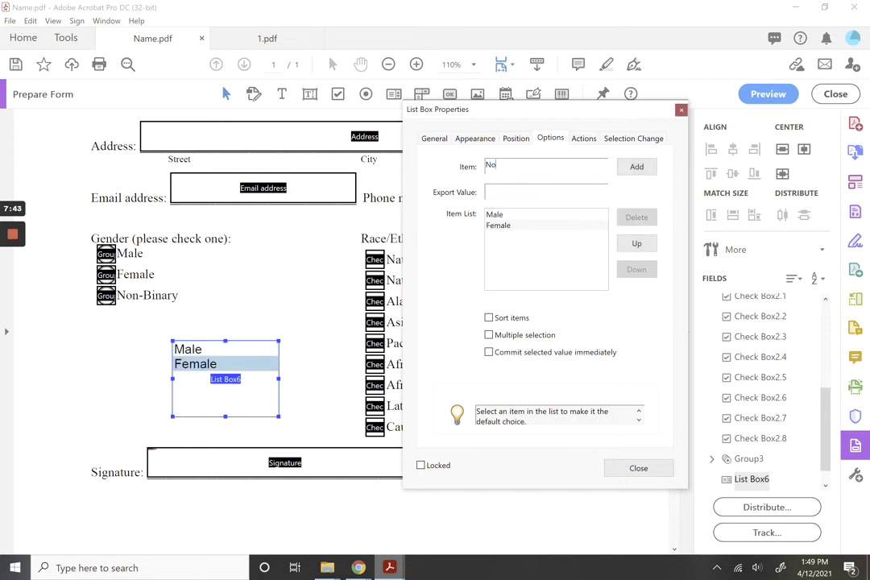
text(n-Binary)
click(655, 168)
click(638, 468)
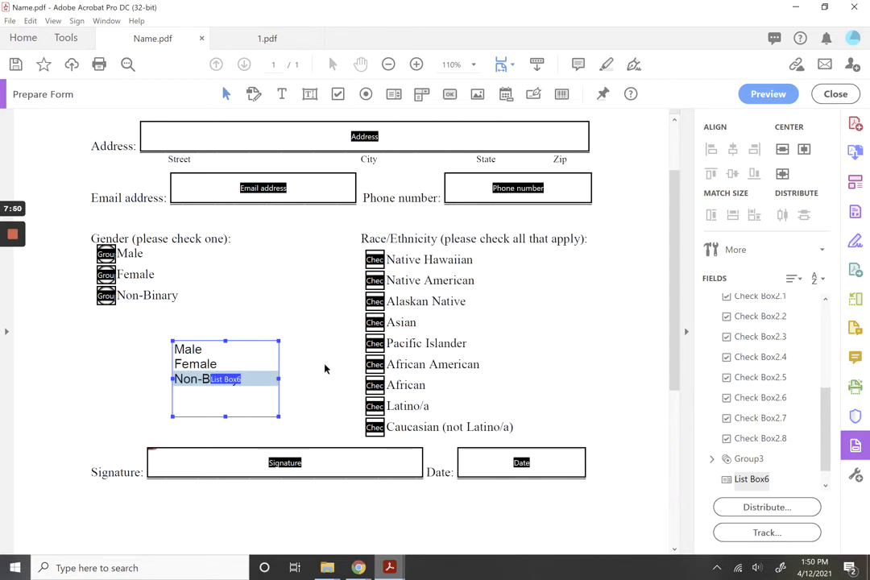
Test selecting genders in Preview, then delete List Box6 back in edit mode.
click(756, 96)
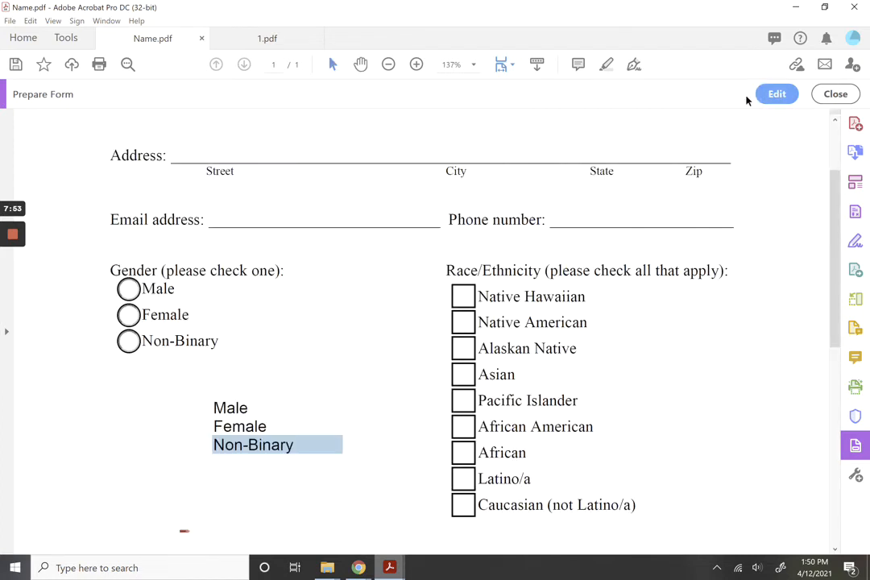
click(233, 426)
click(250, 409)
click(253, 428)
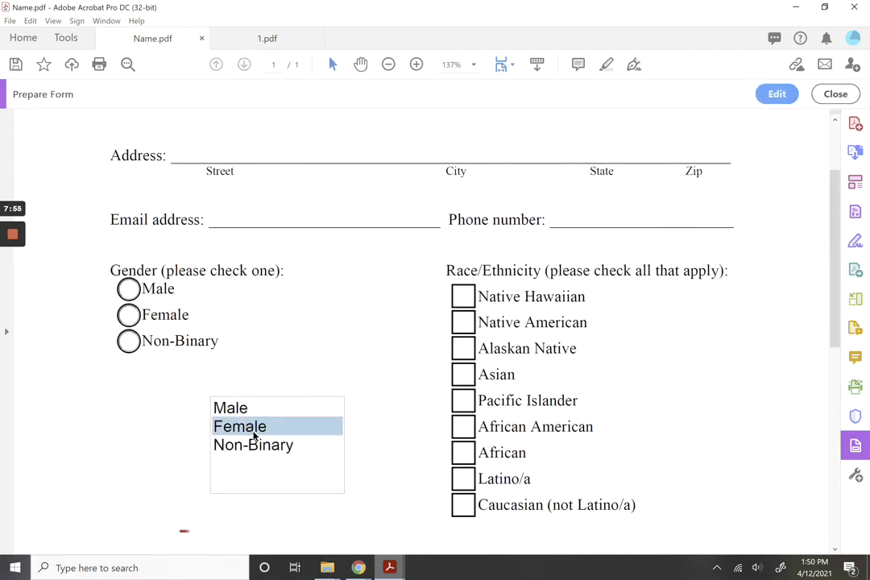
click(251, 445)
click(779, 97)
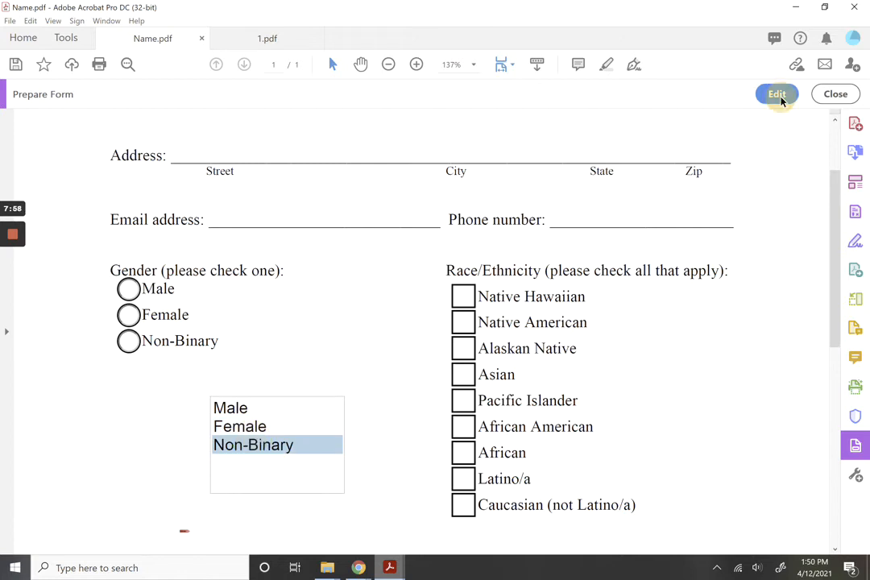
click(233, 347)
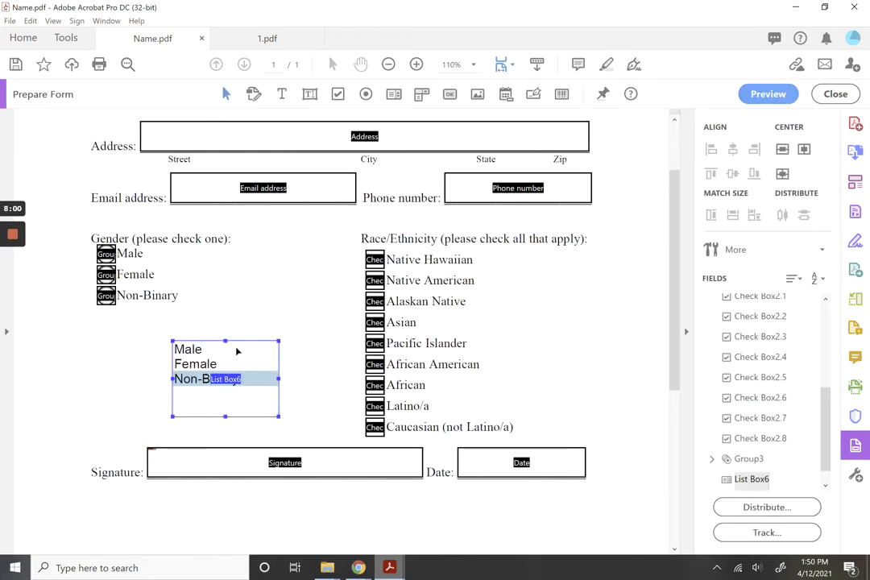
key(Delete)
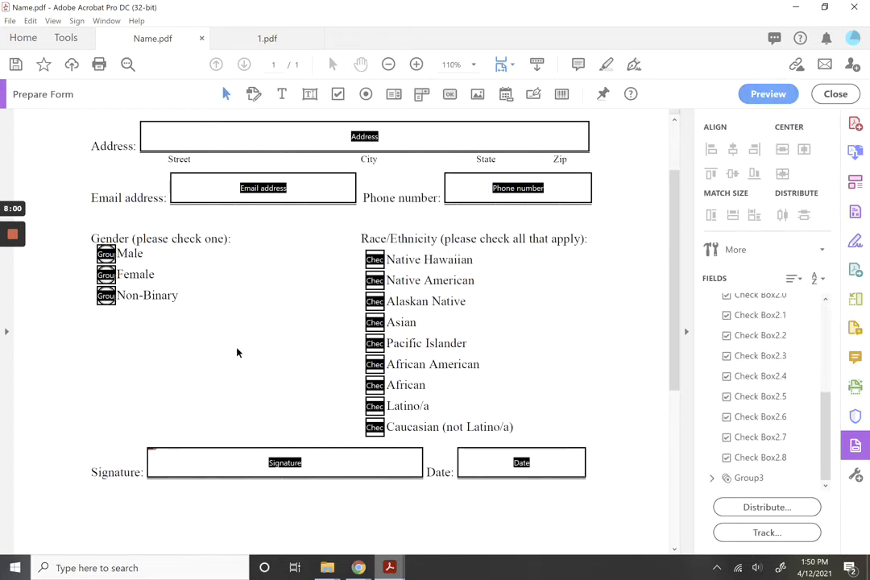
Place a dropdown field, Dropdown7, below the gender options and open its properties.
click(422, 94)
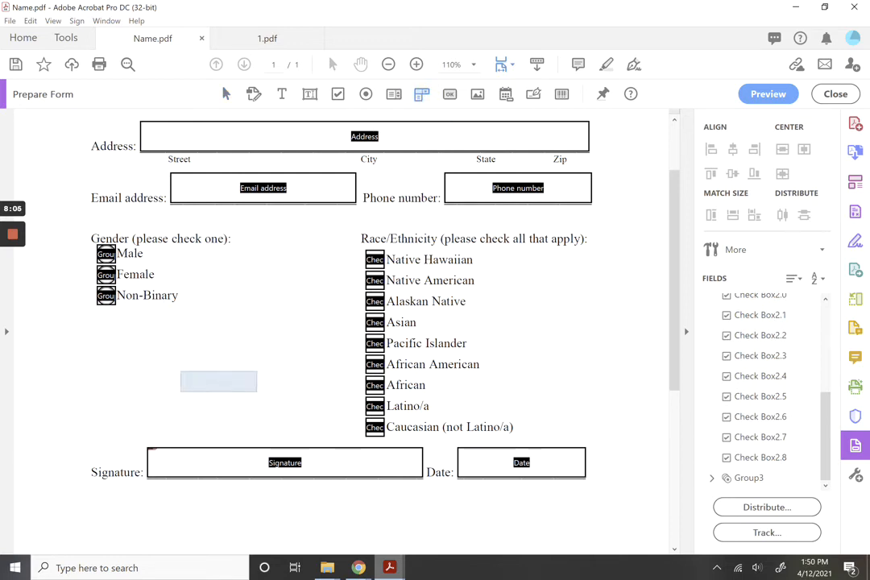
click(195, 355)
right_click(225, 363)
click(251, 40)
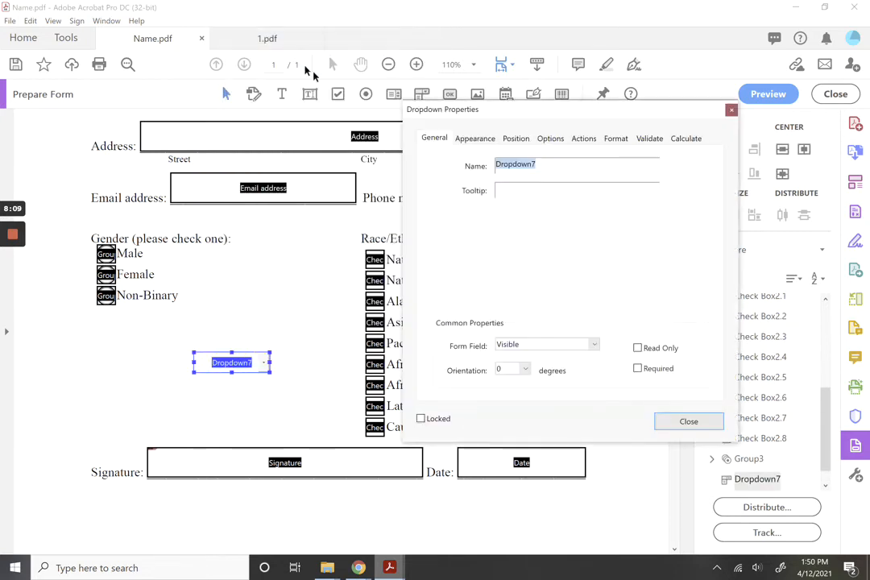
Add Male (typed 'Mael') and Female as the dropdown's items.
click(548, 140)
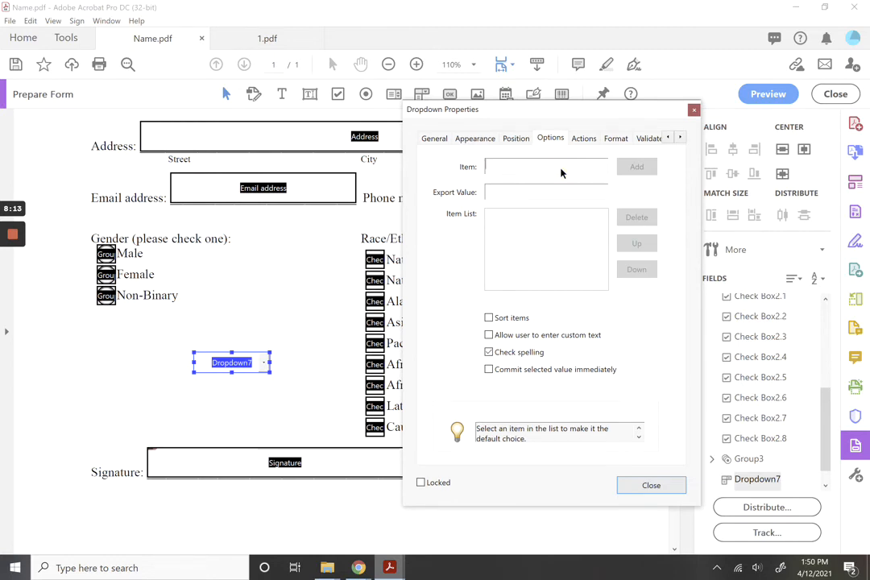
text(Mael)
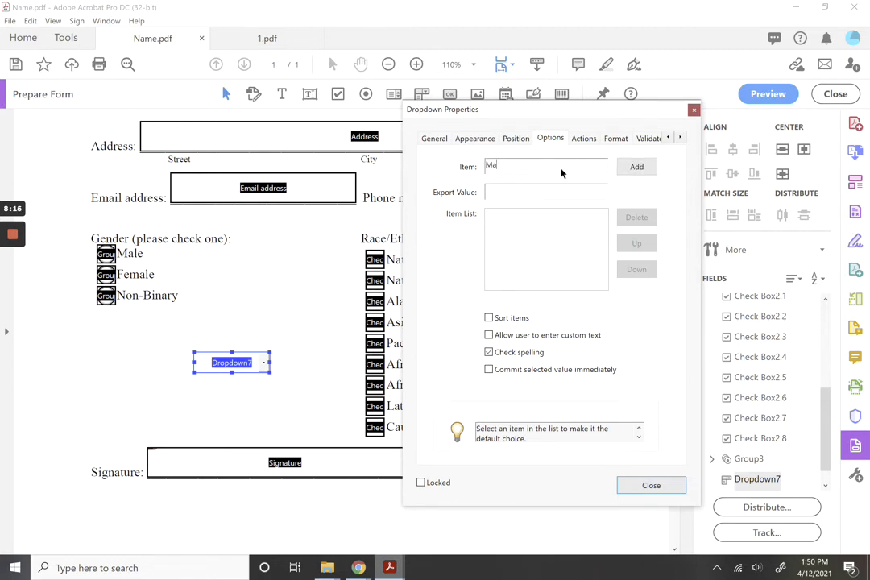
key(Return)
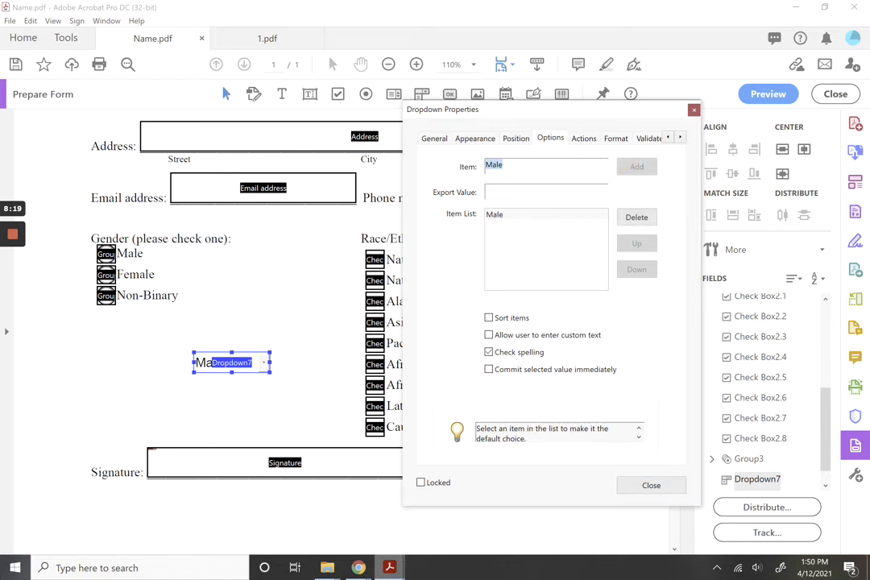
text(Female)
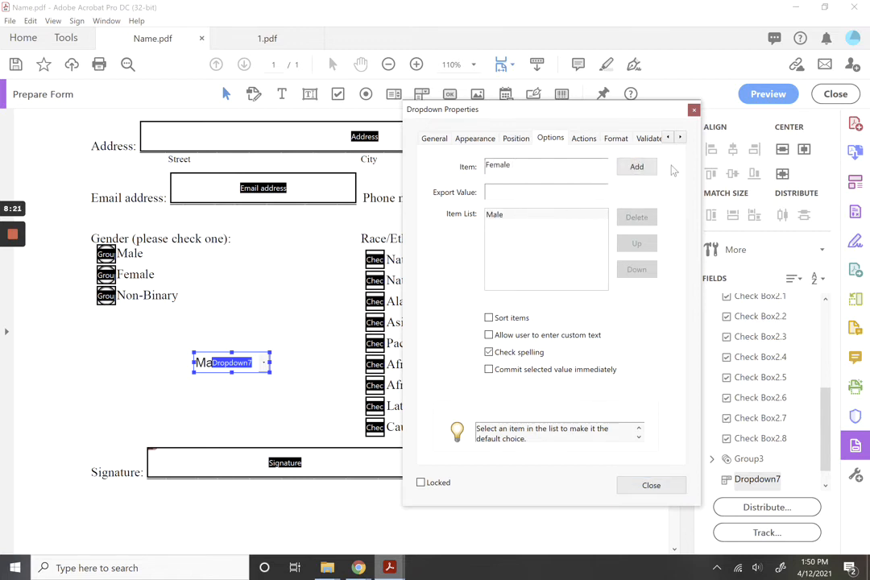
click(638, 167)
click(651, 485)
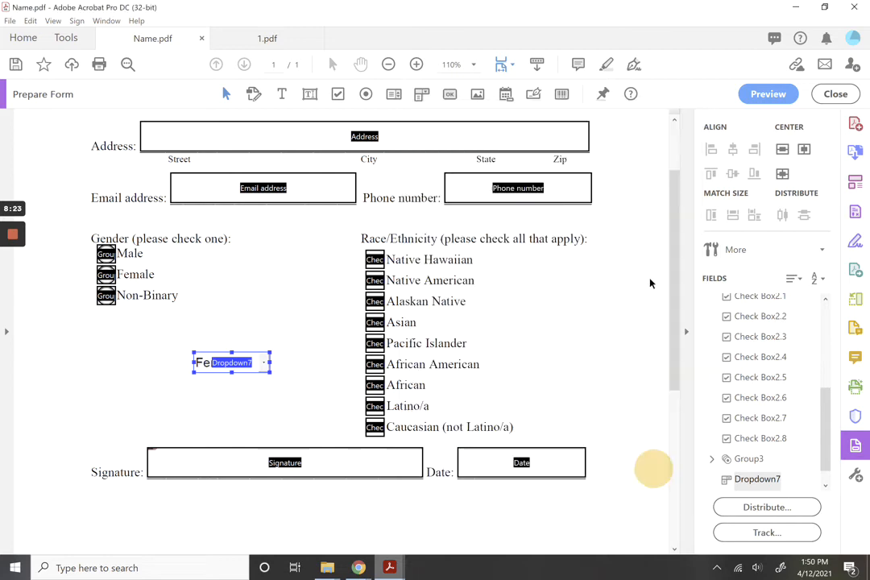
Preview the form, pick Male from the dropdown, then return to editing.
click(768, 94)
click(324, 438)
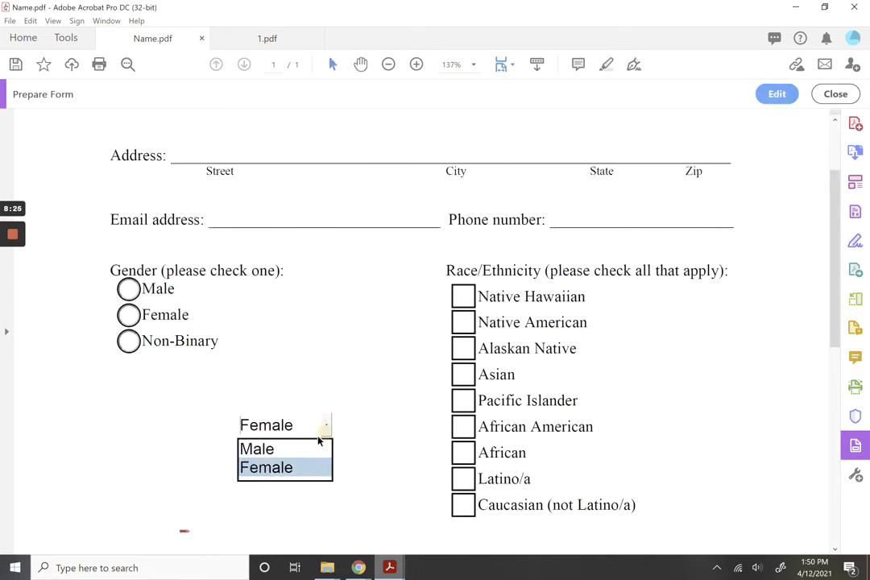
click(301, 453)
click(323, 425)
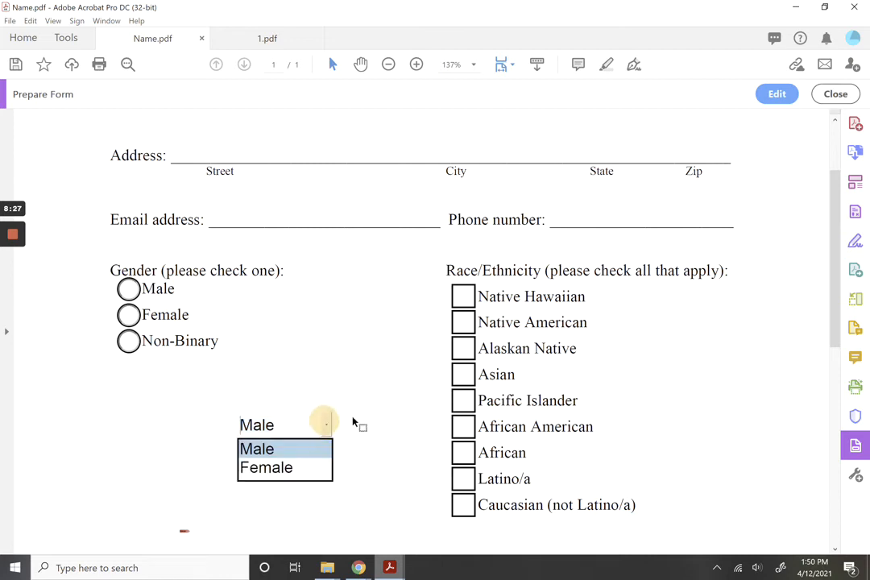
click(777, 94)
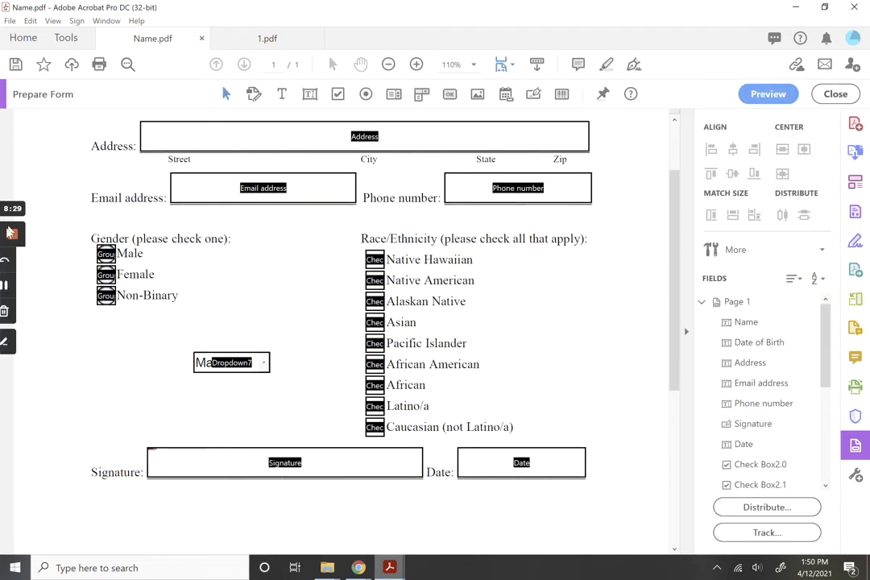
Delete Dropdown7, then place a button field, Button9, and open its properties.
click(215, 361)
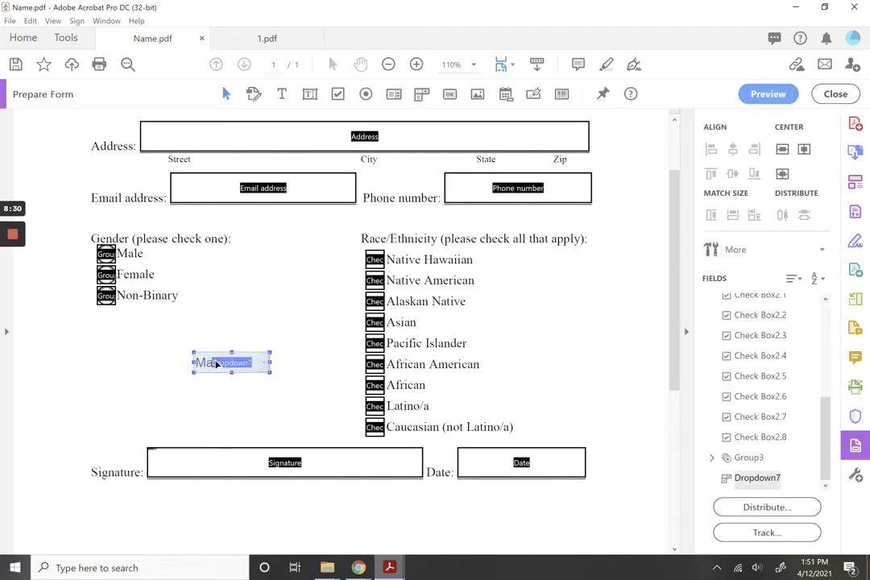
key(Delete)
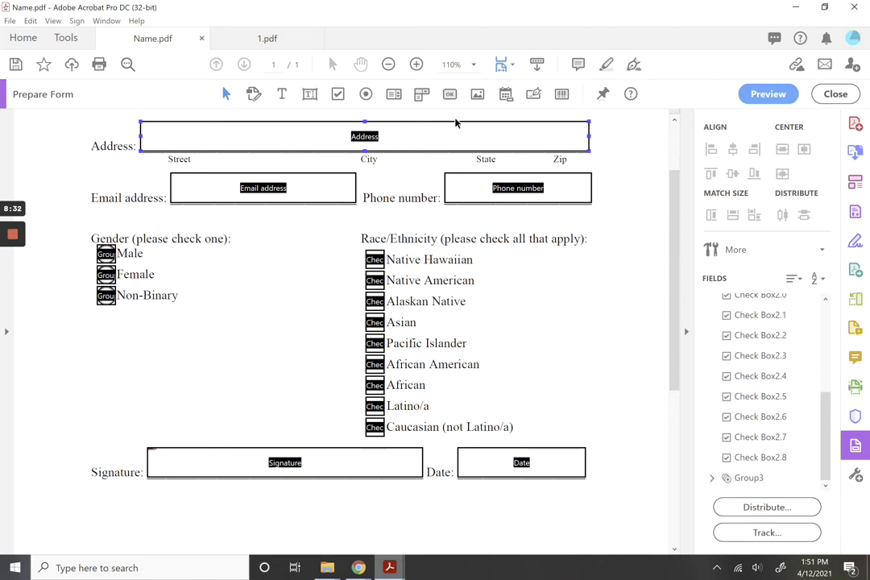
click(450, 93)
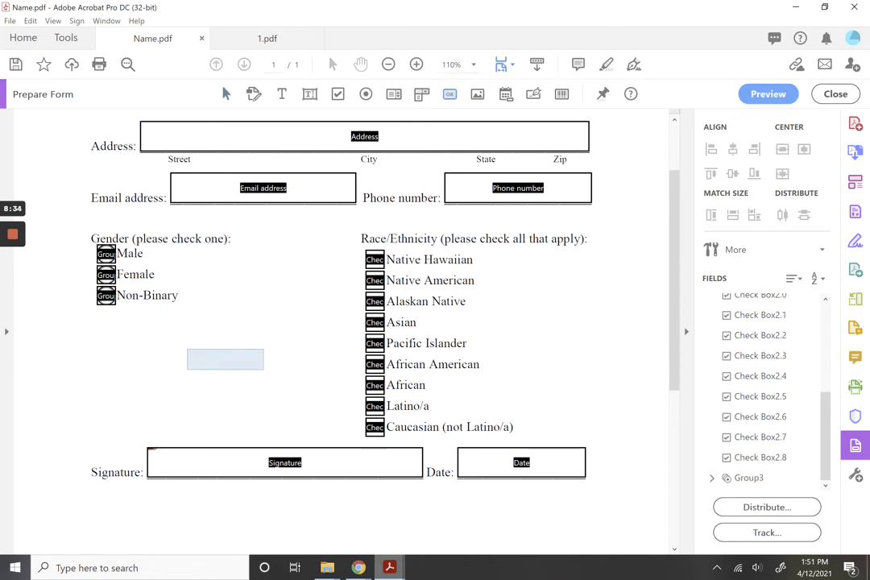
click(186, 350)
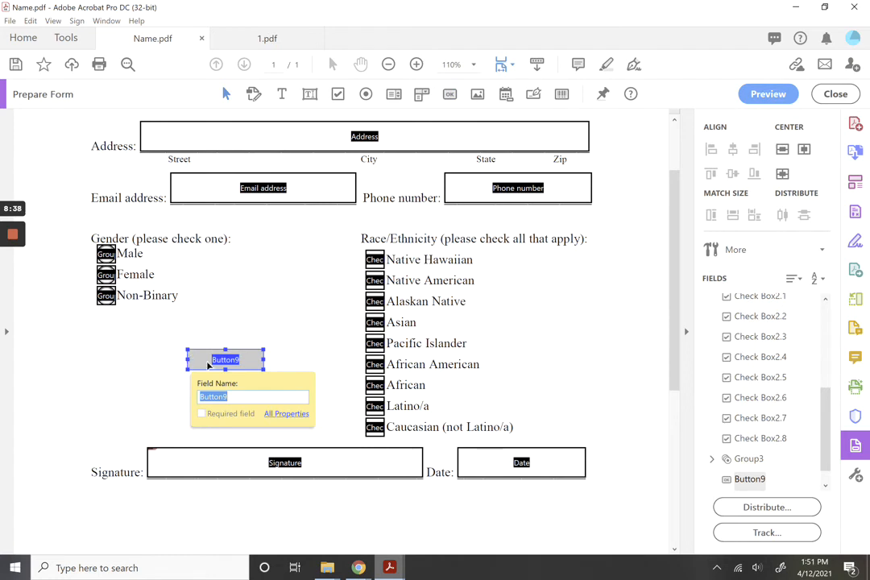
right_click(208, 365)
click(275, 41)
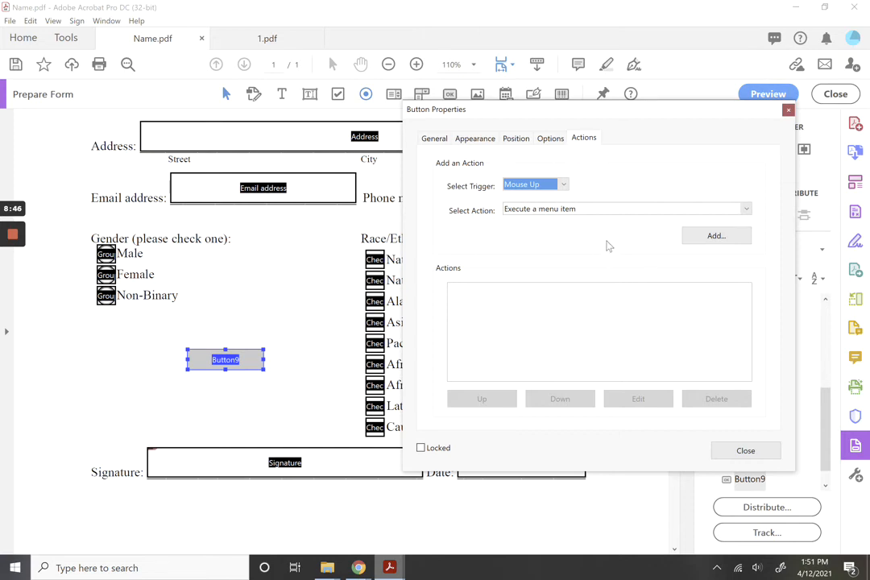
Review the button's action choices, keeping Execute a menu item, then delete Button9.
click(606, 213)
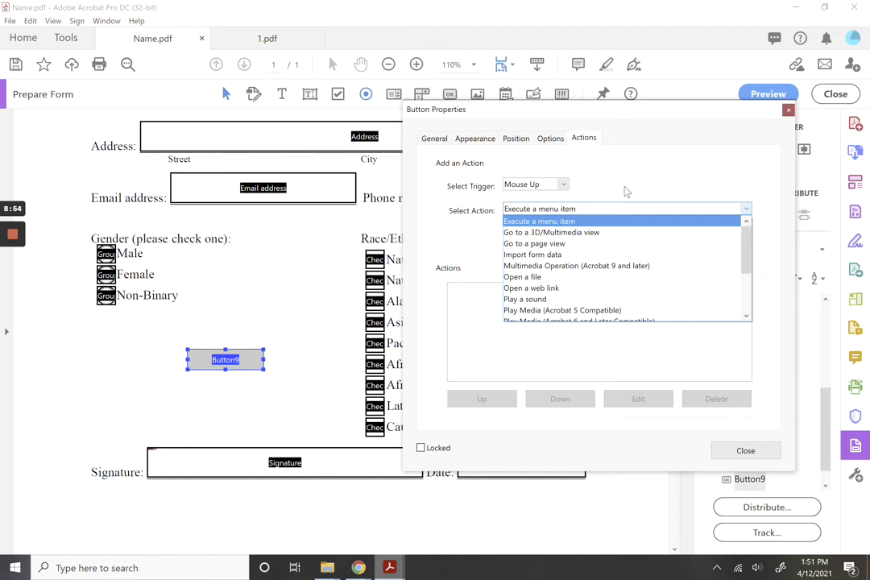
click(625, 187)
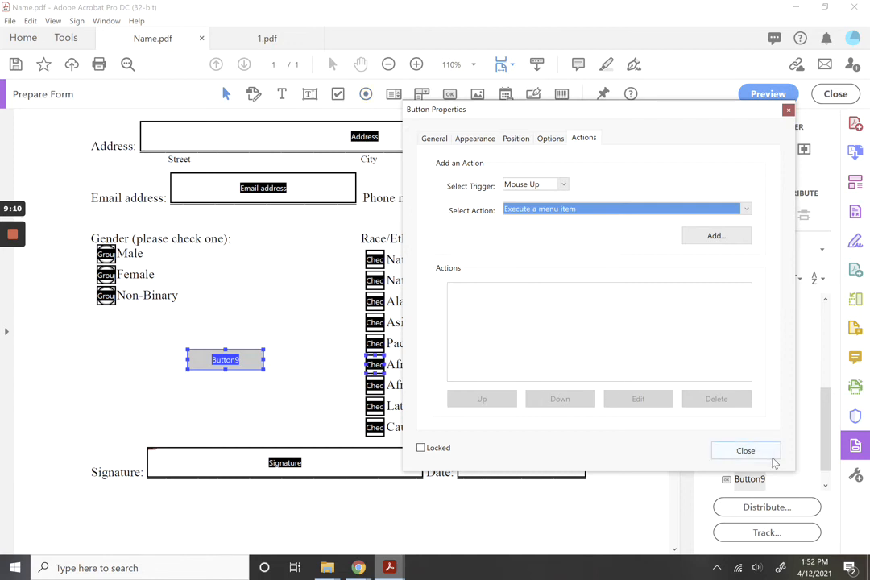
click(745, 451)
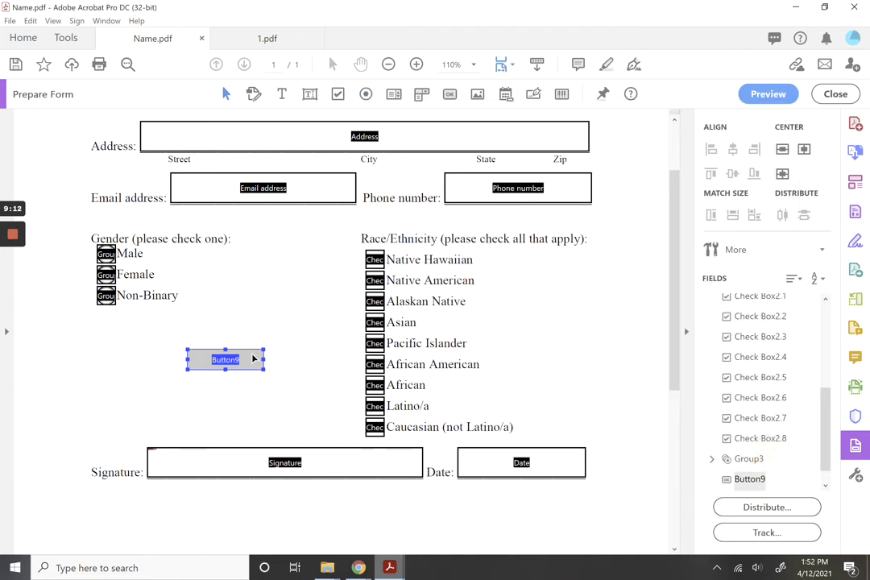
key(Delete)
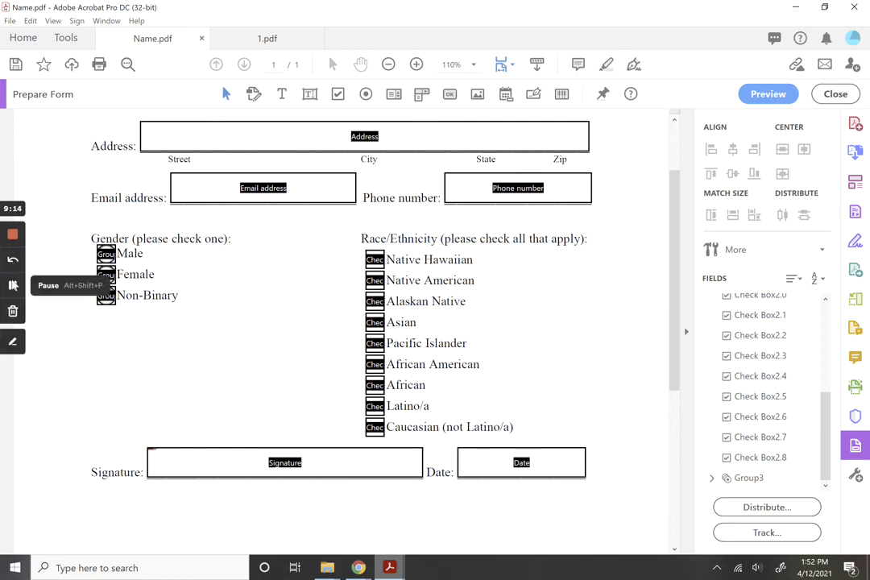
click(14, 285)
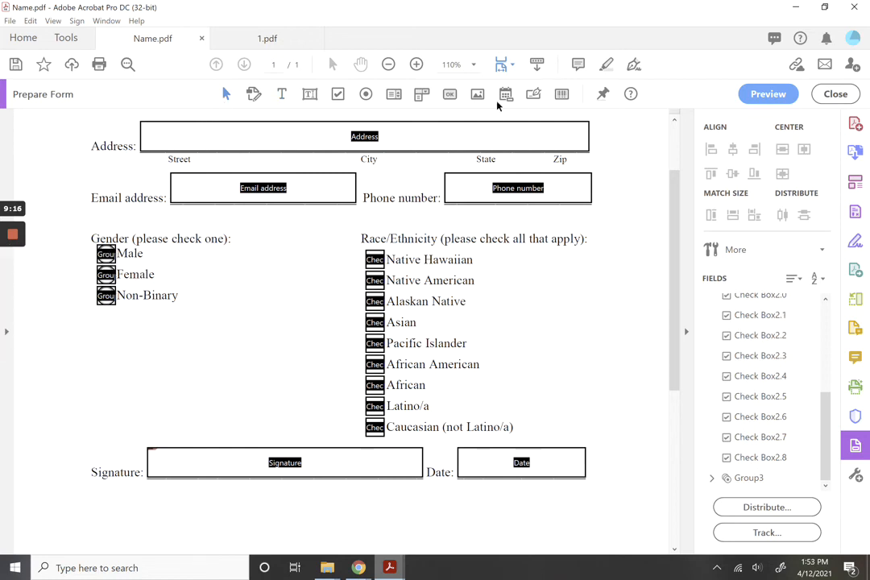
Place an image field below the gender options and view its properties tabs.
click(475, 95)
click(216, 312)
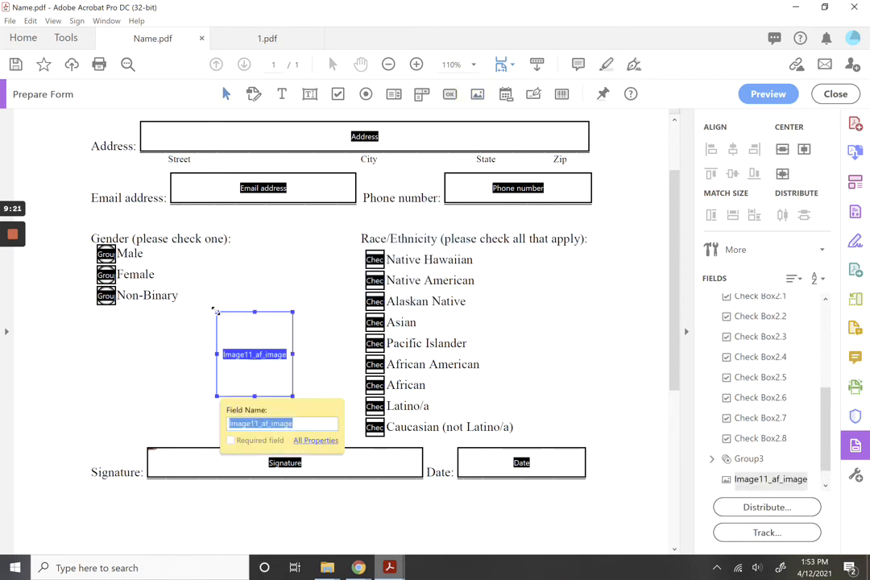
right_click(236, 359)
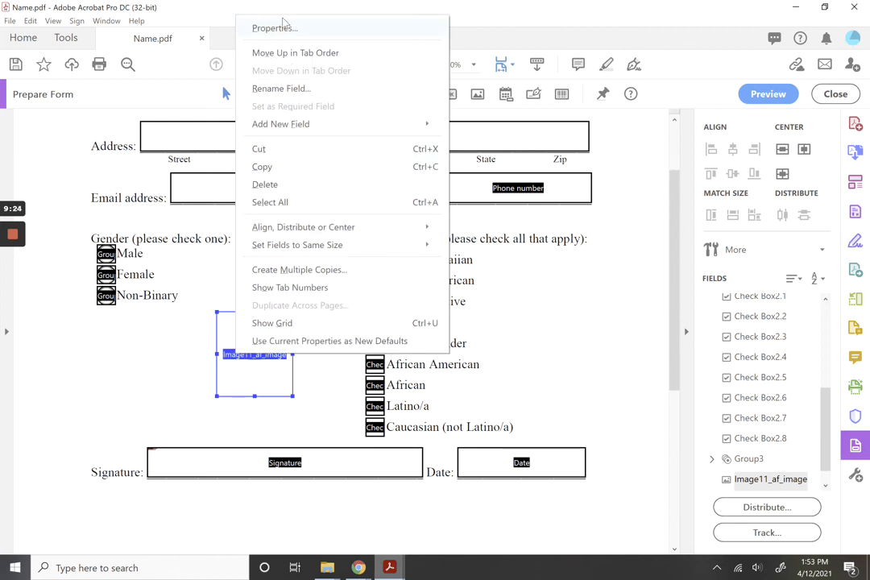
click(244, 28)
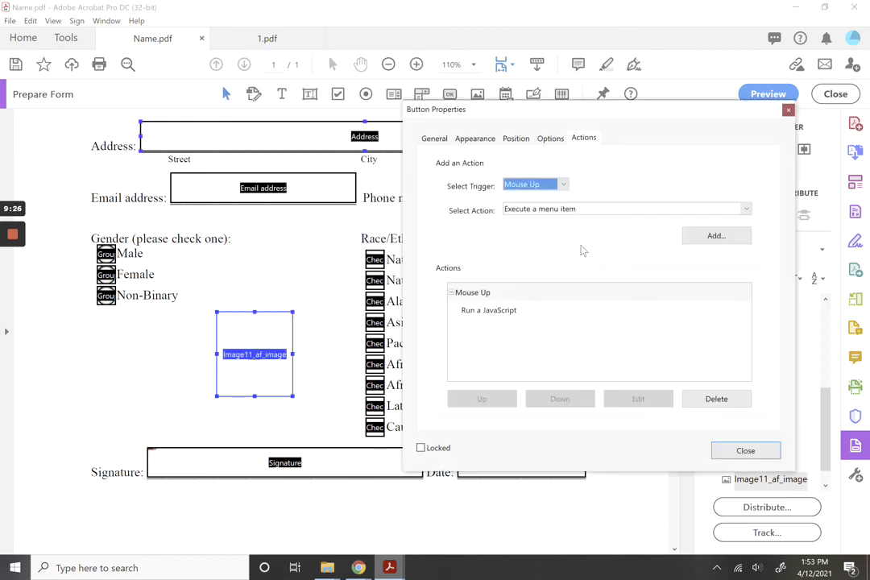
click(475, 139)
click(516, 139)
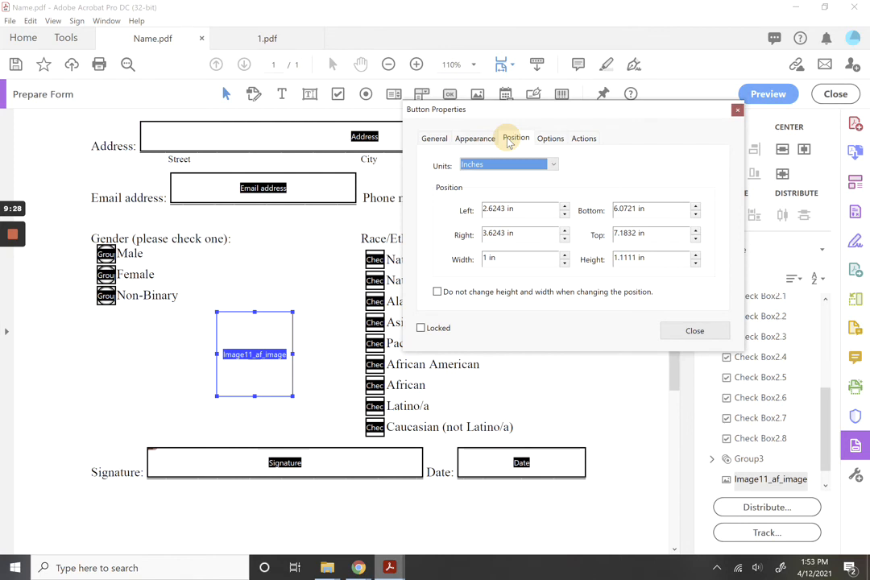
click(549, 138)
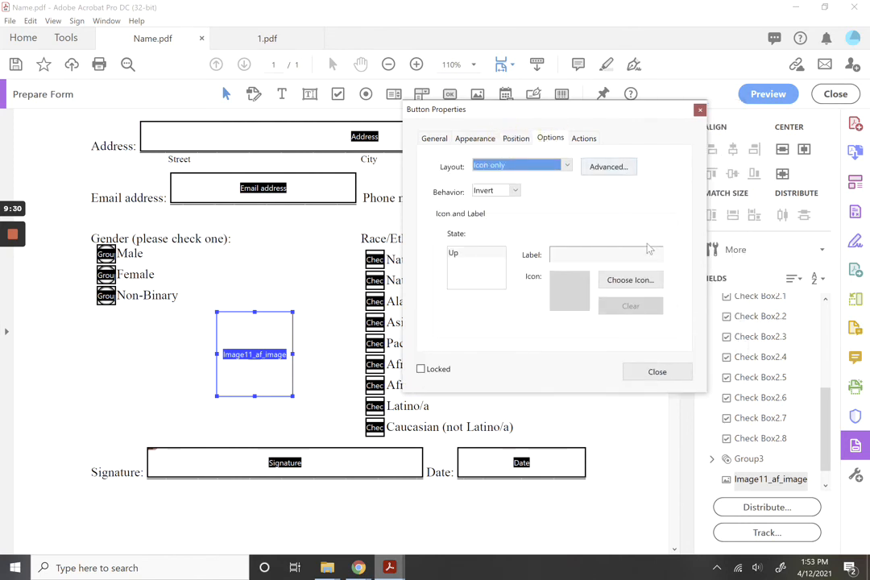
Set the dog photo from Pictures as the image field's icon.
click(644, 284)
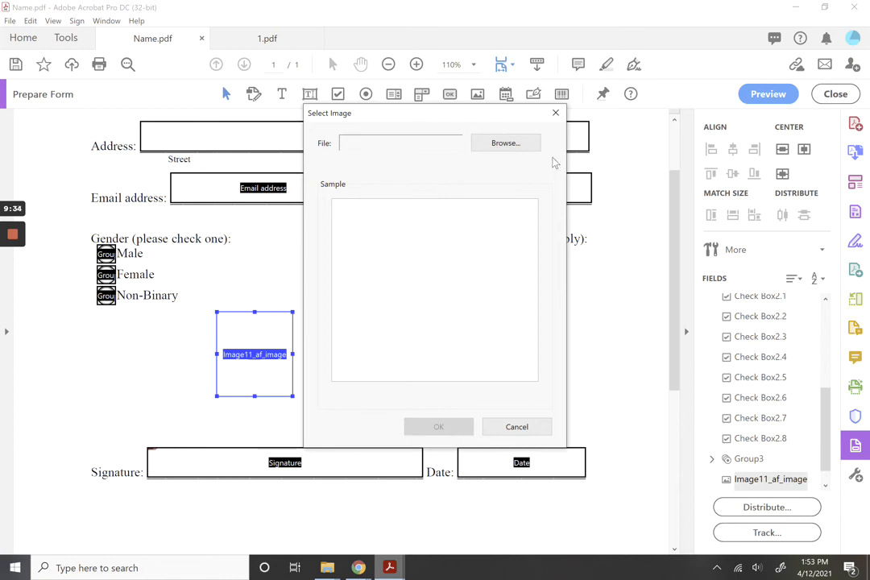
click(526, 143)
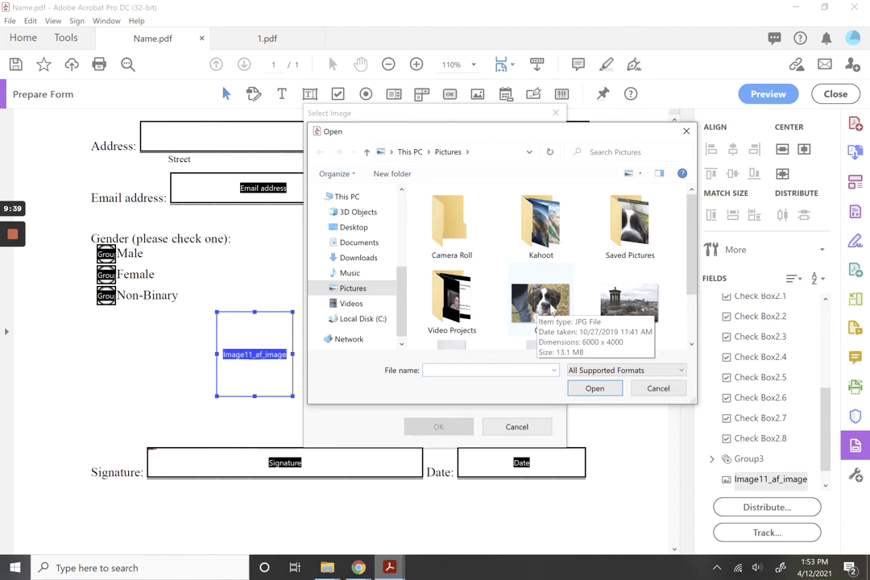
double_click(541, 307)
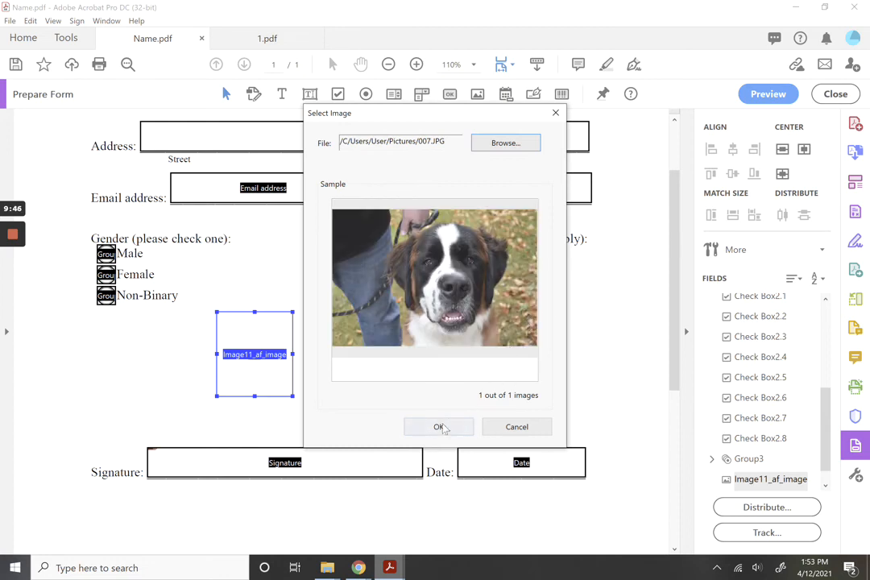
click(439, 428)
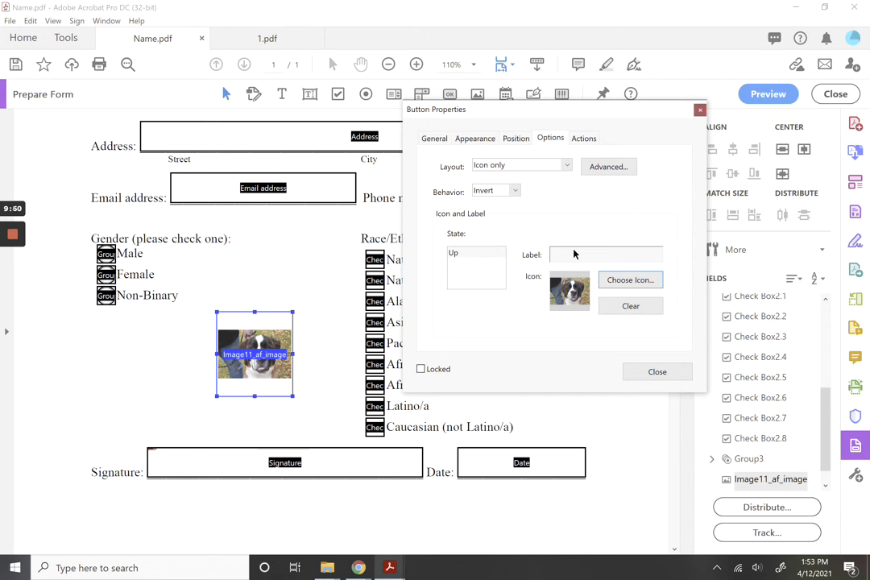
click(583, 139)
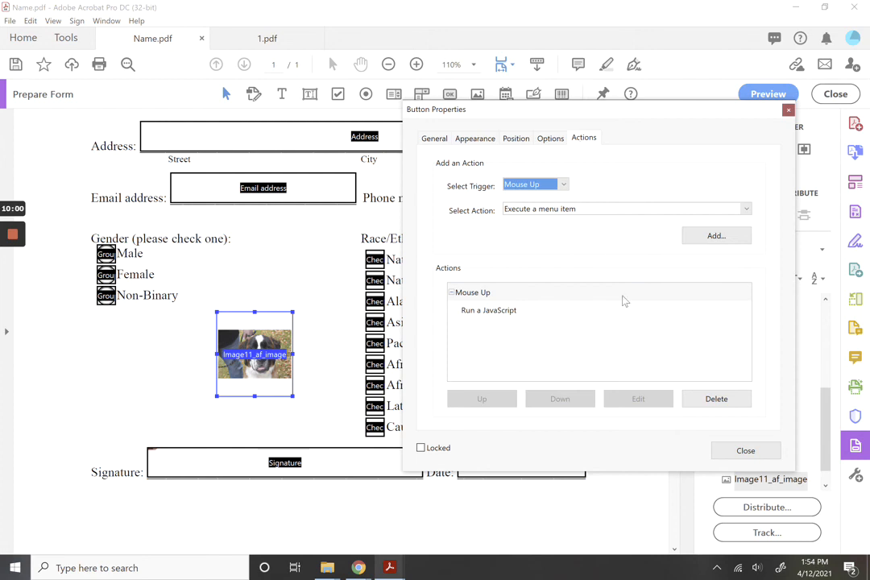
click(761, 450)
Preview the form and click the dog image twice, cancelling the image picker.
click(295, 411)
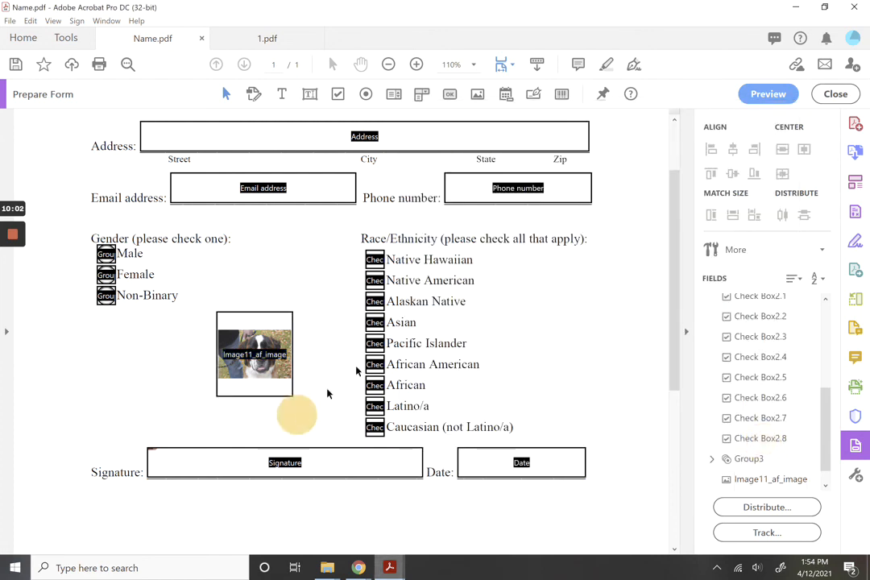
click(777, 93)
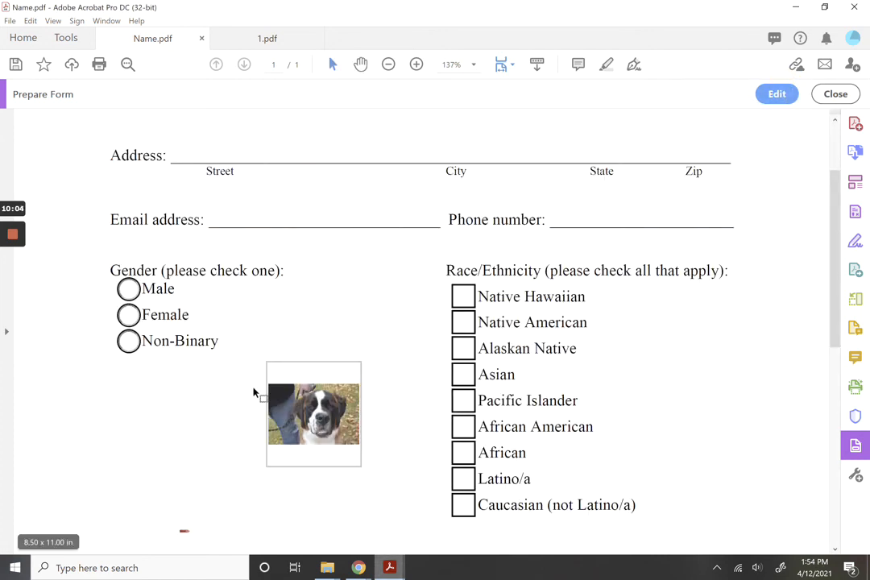
click(846, 94)
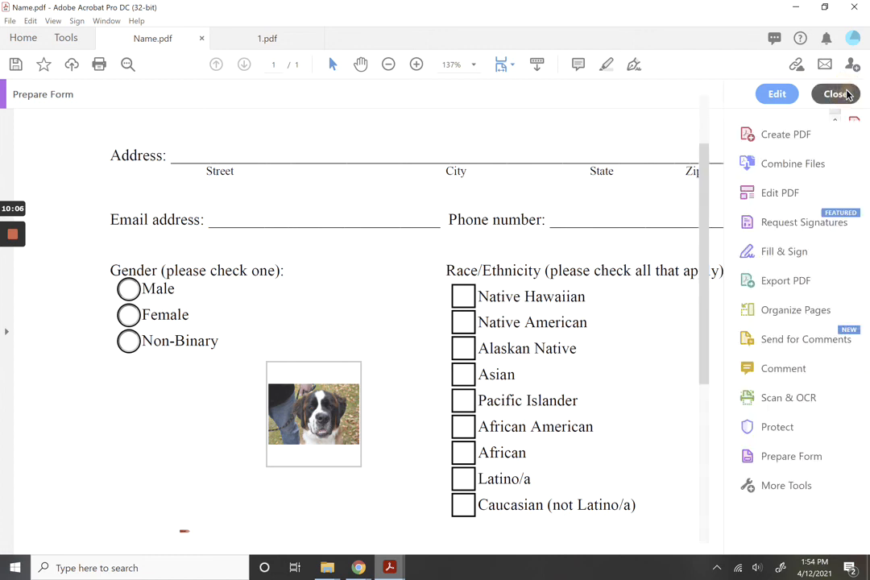
click(291, 360)
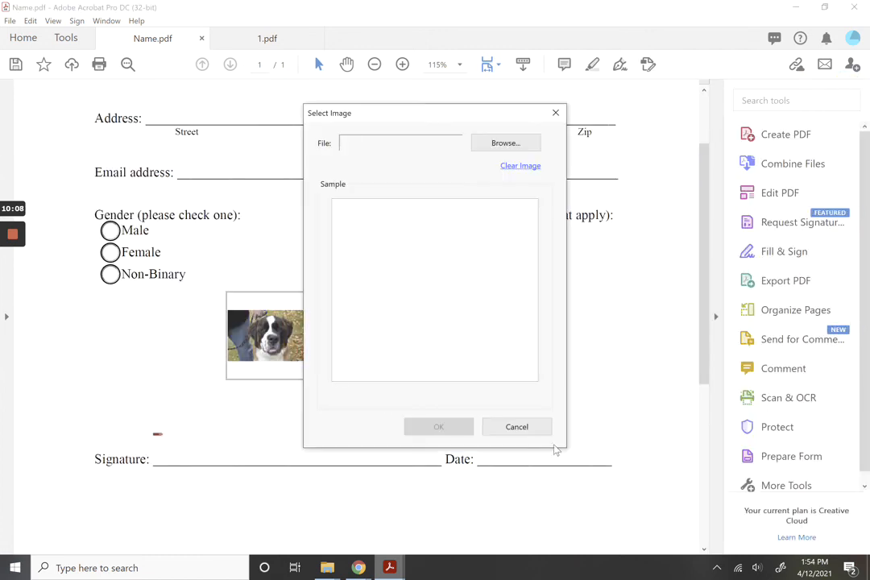
click(520, 427)
click(292, 357)
click(557, 114)
Return to form editing and delete the dog image field.
click(790, 456)
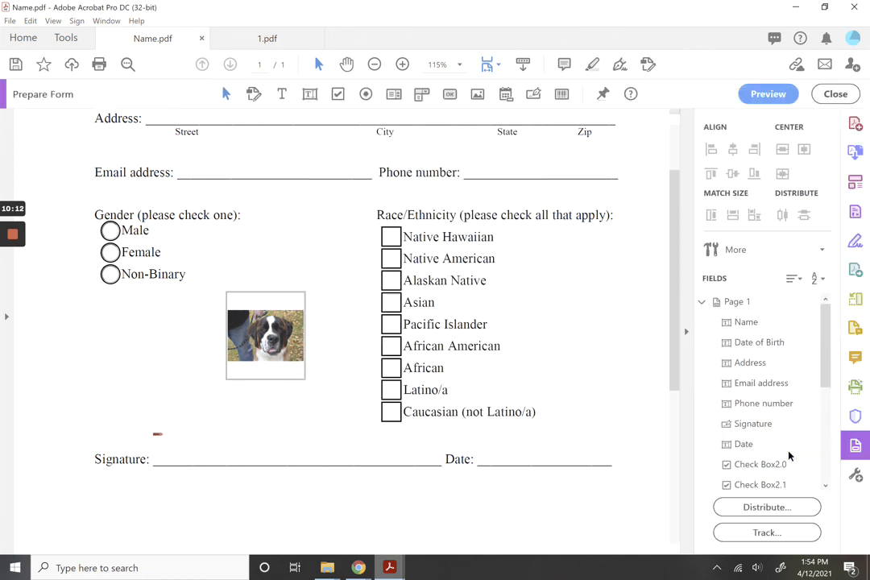
click(281, 385)
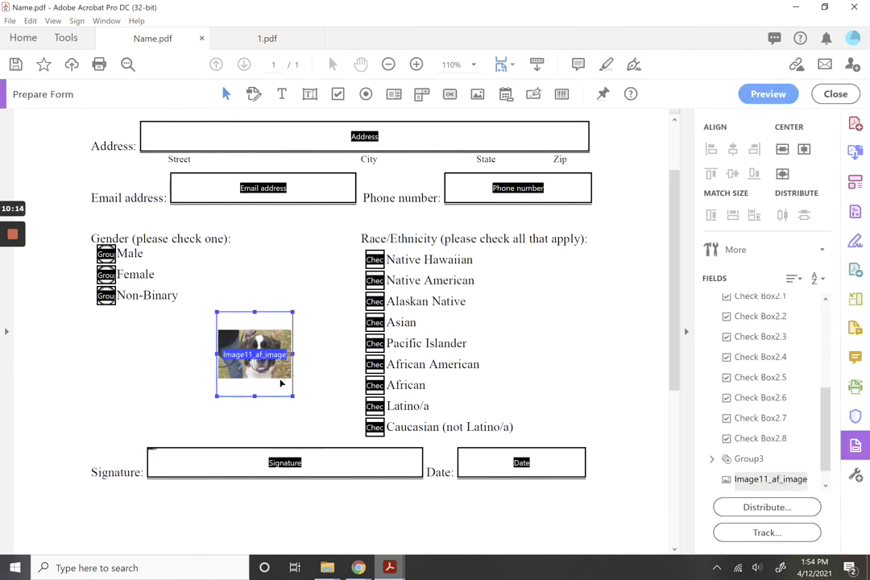
key(Delete)
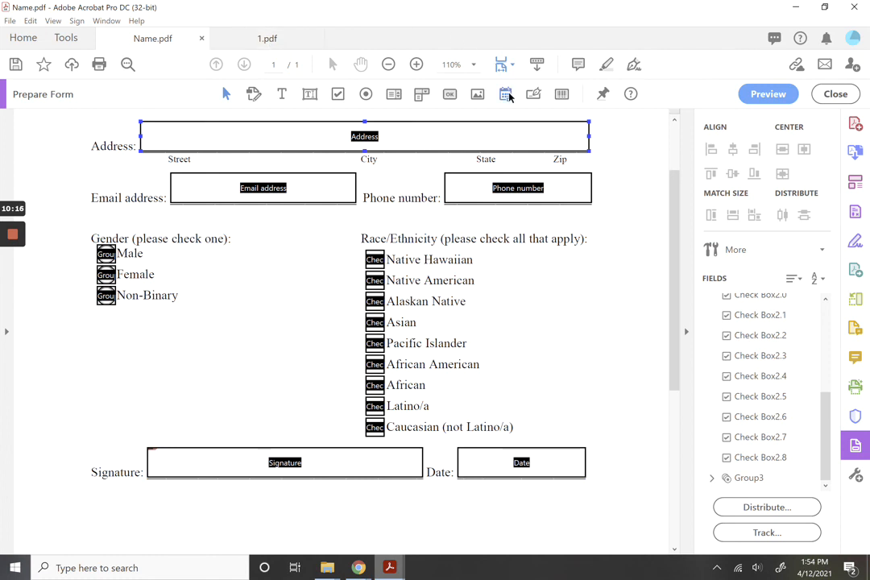
click(508, 94)
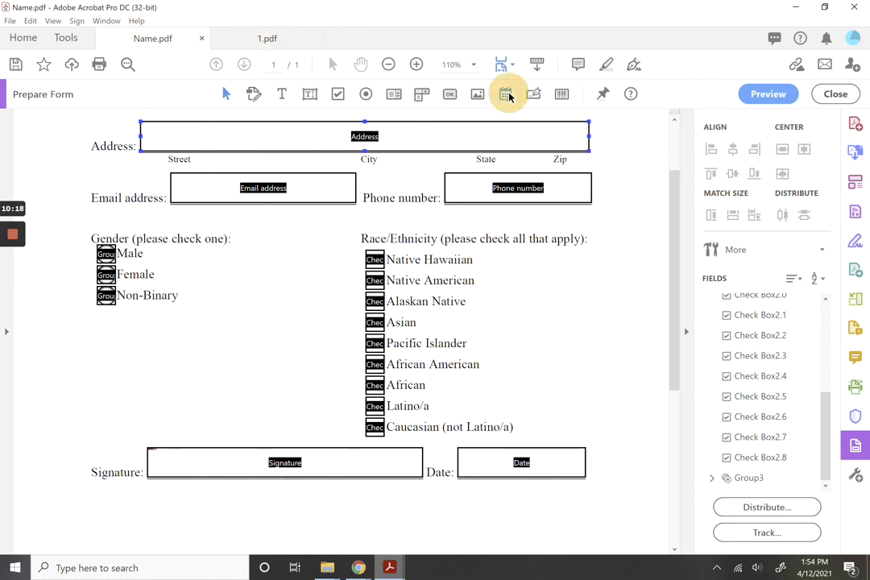
click(123, 353)
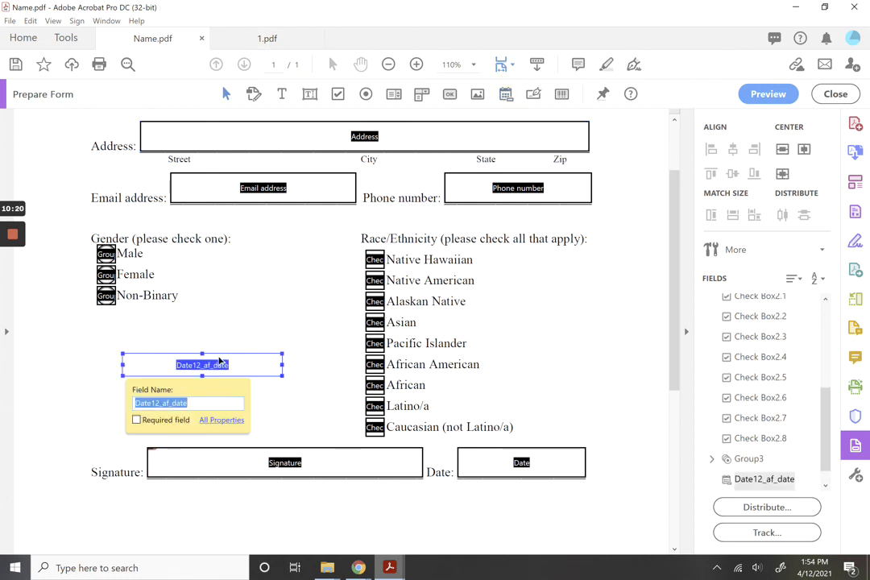
click(768, 93)
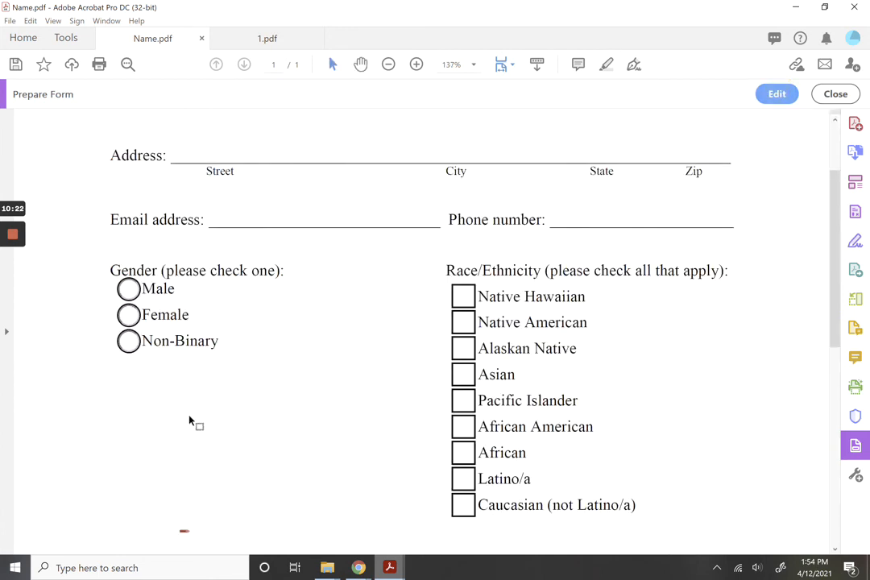
click(177, 446)
click(355, 425)
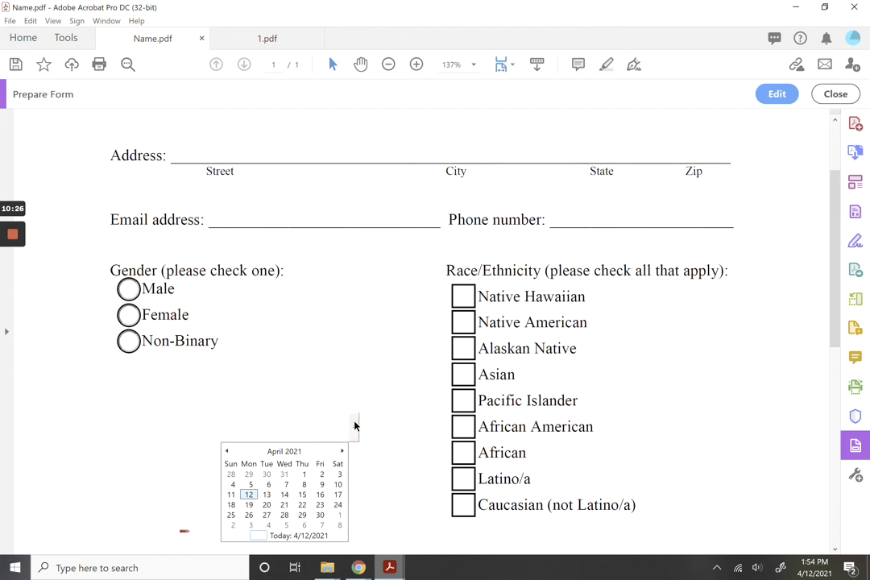
click(227, 452)
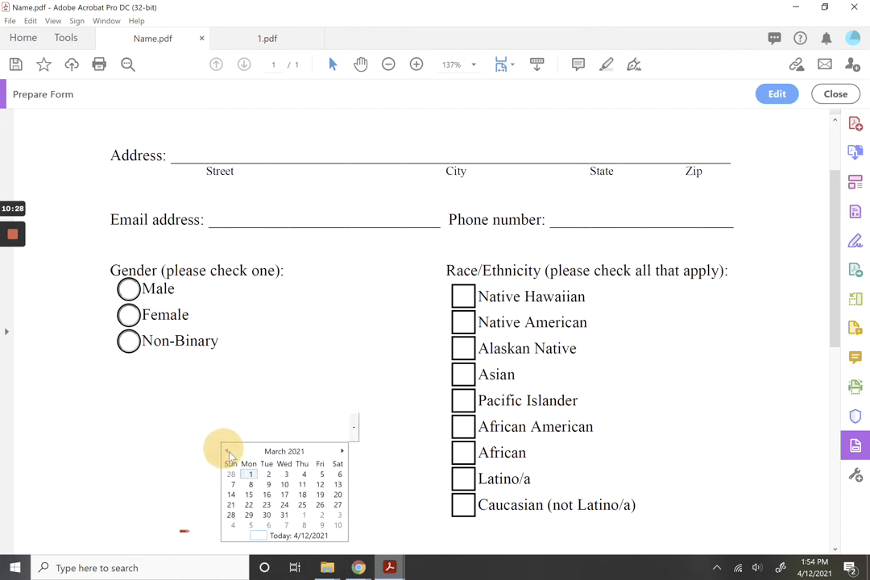
click(341, 451)
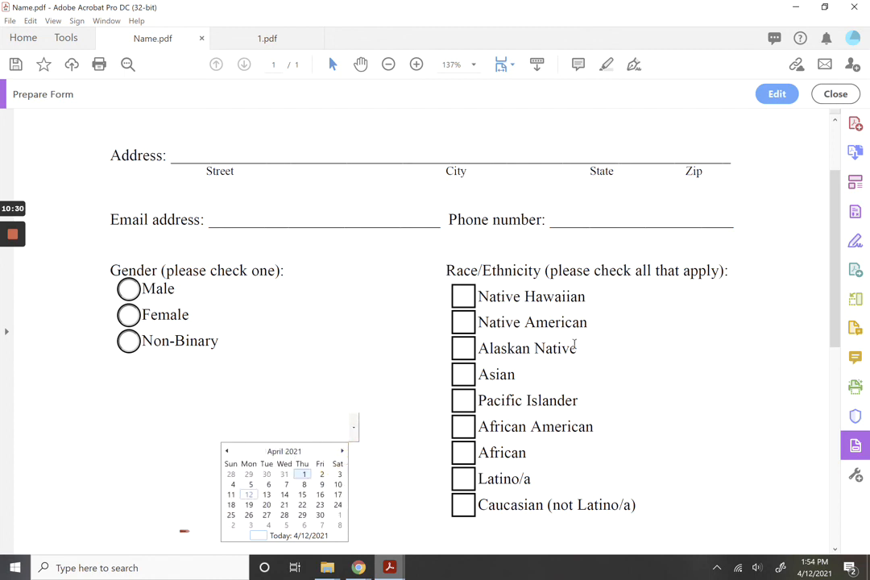
click(792, 96)
click(224, 366)
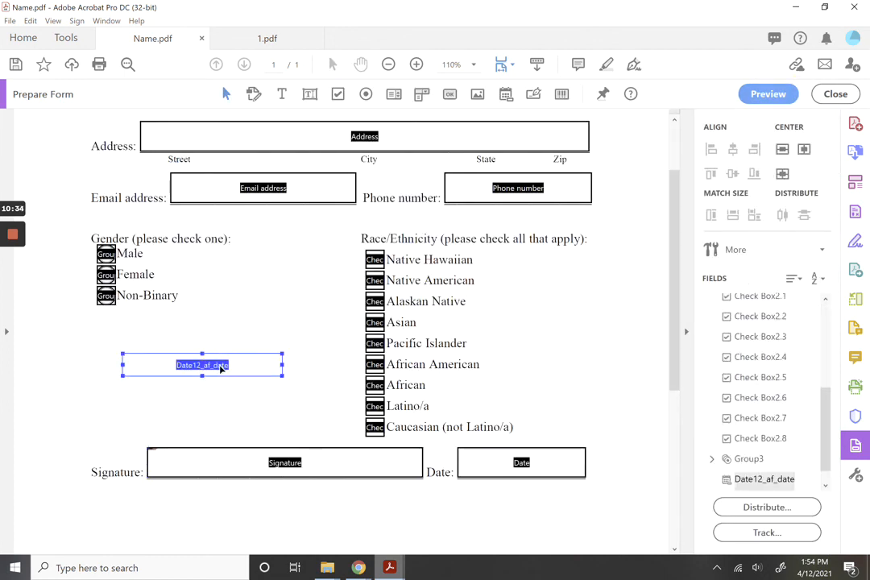
key(Delete)
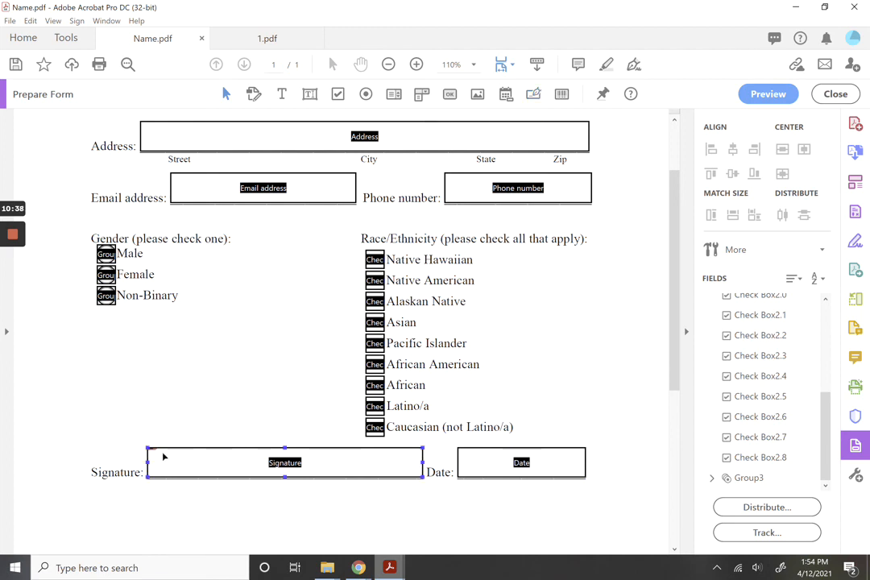
click(533, 94)
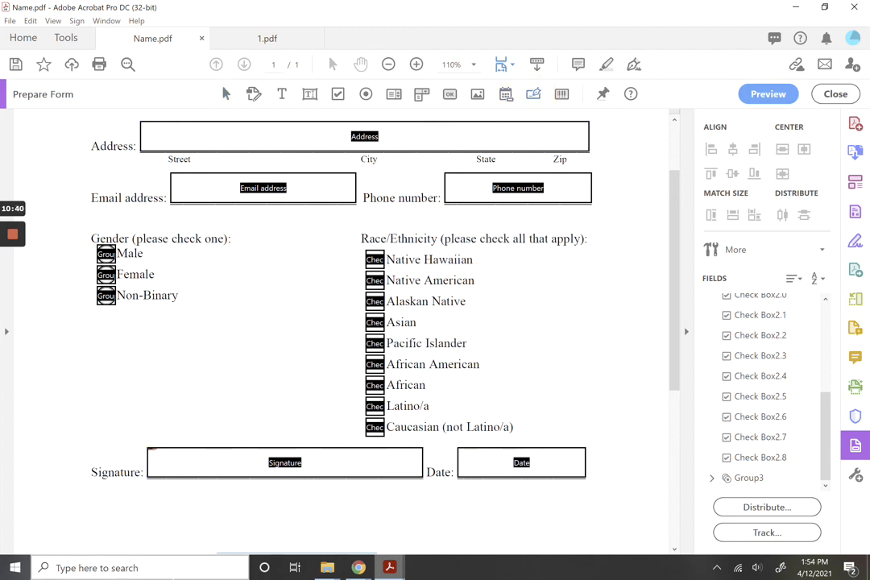
click(239, 499)
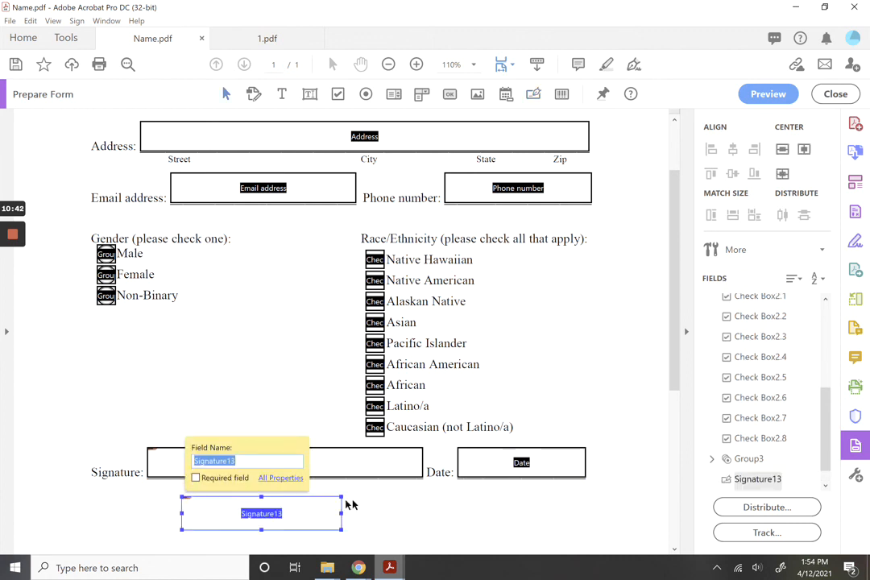
drag(342, 508, 482, 500)
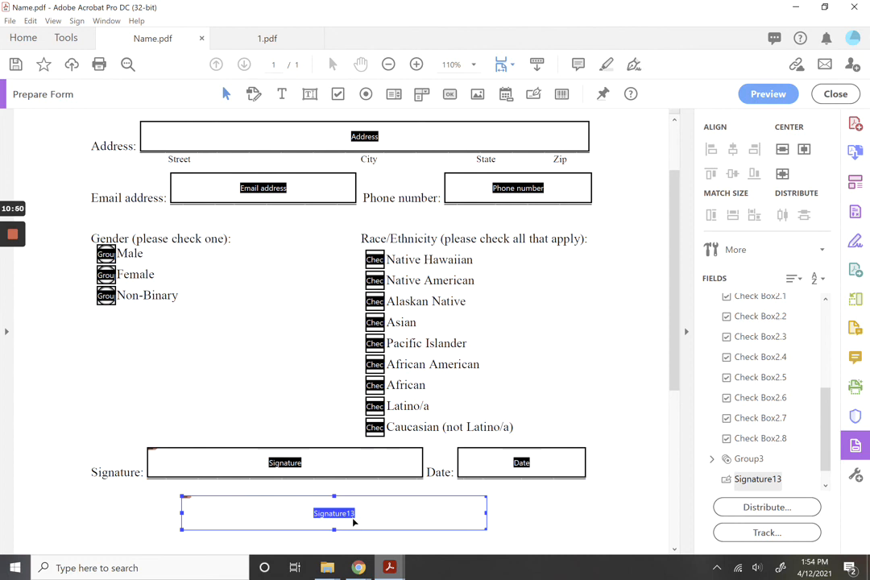
key(Delete)
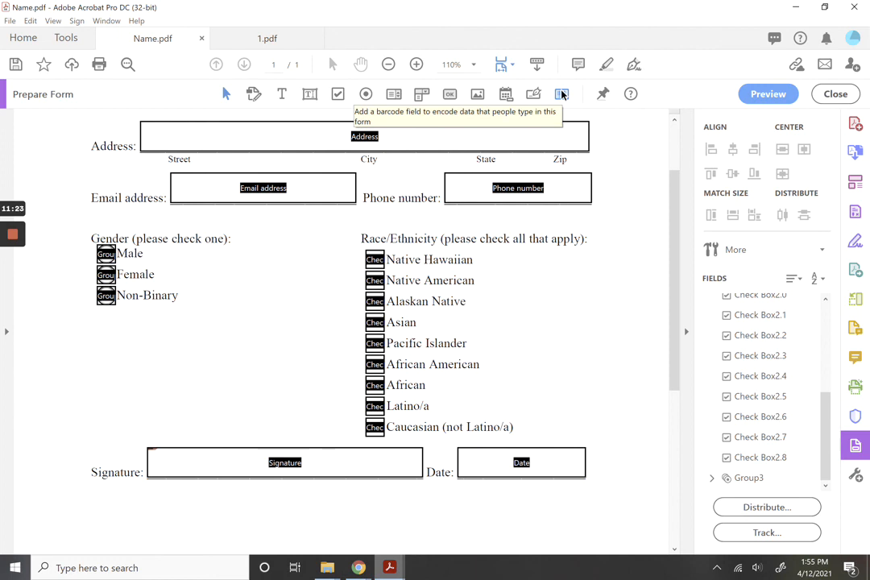
mouse_move(11, 239)
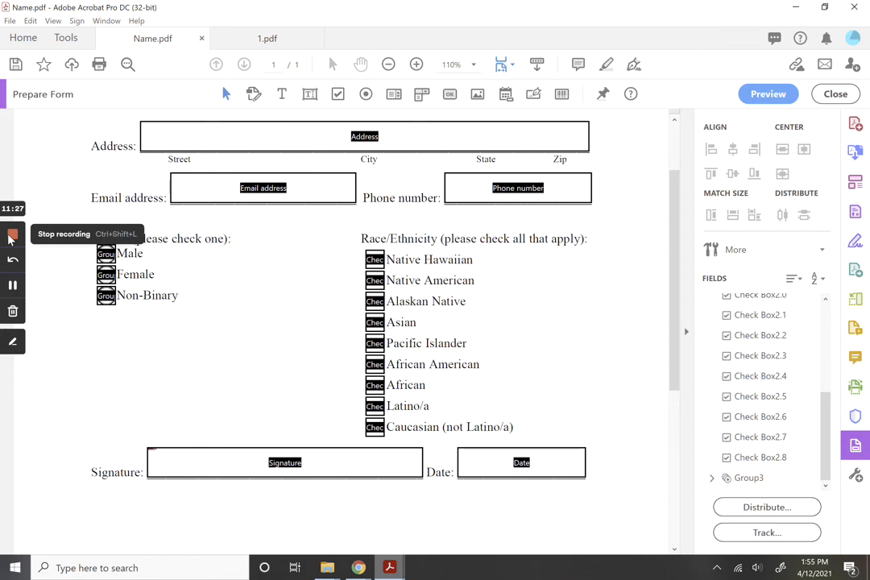